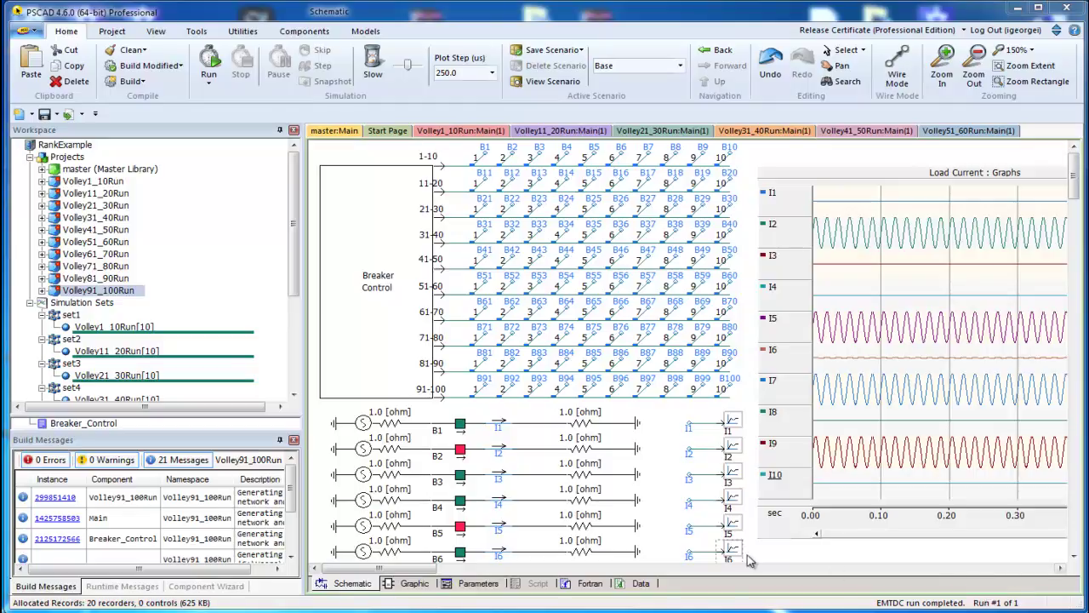
# Step: Open Volley1_10Run's main schematic and scroll through breakers B1 to B100, then back to the top
pyautogui.doubleClick(106, 183)
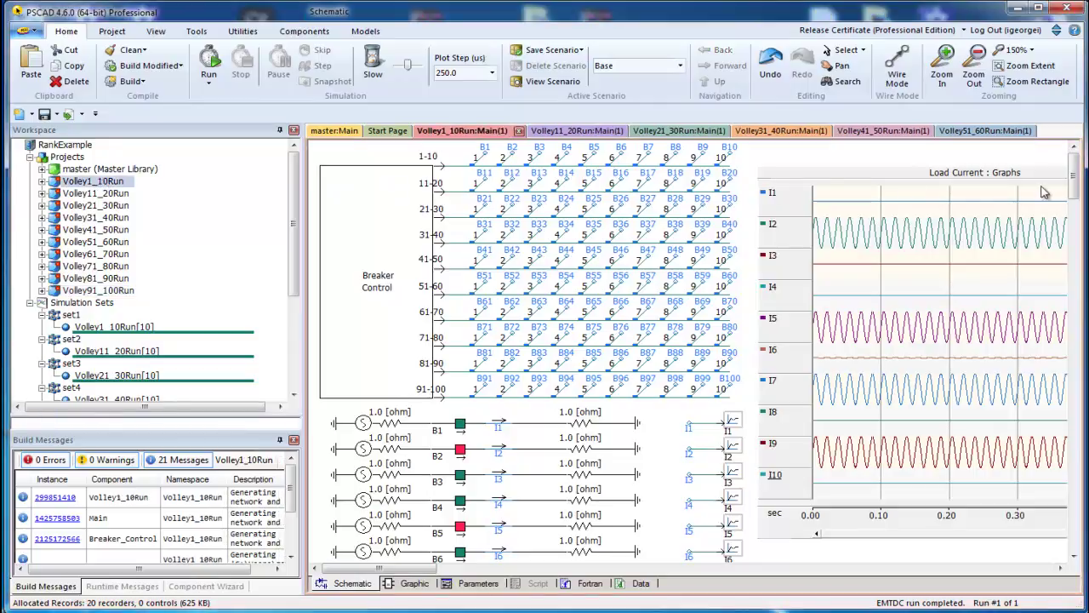
pyautogui.scroll(-5, 1074, 176)
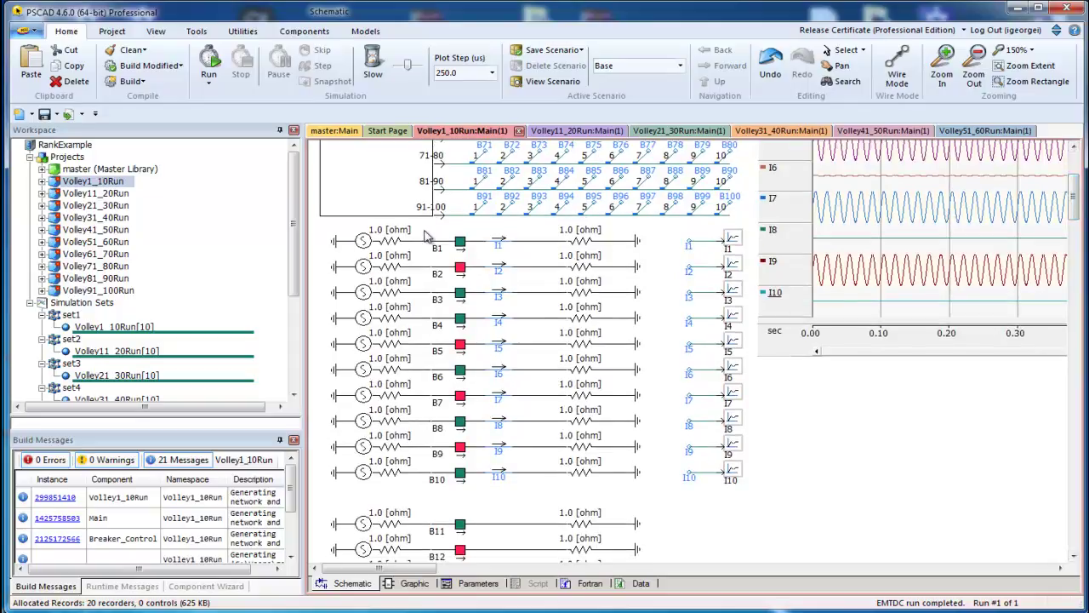
pyautogui.moveTo(430, 239); pyautogui.dragTo(933, 244)
pyautogui.moveTo(1074, 191); pyautogui.dragTo(1072, 509)
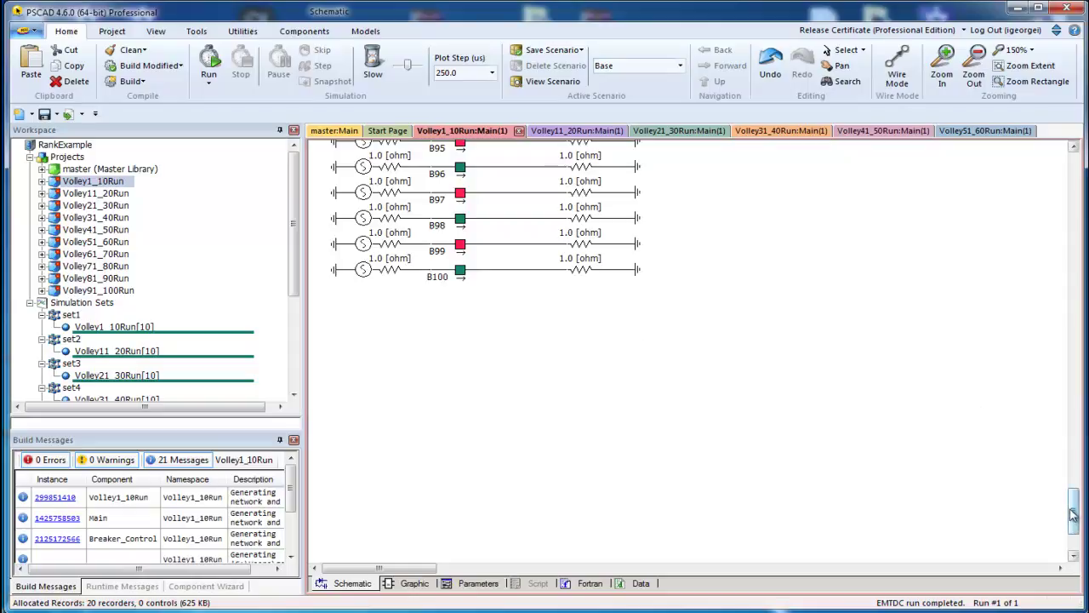
pyautogui.moveTo(1074, 516); pyautogui.dragTo(1074, 170)
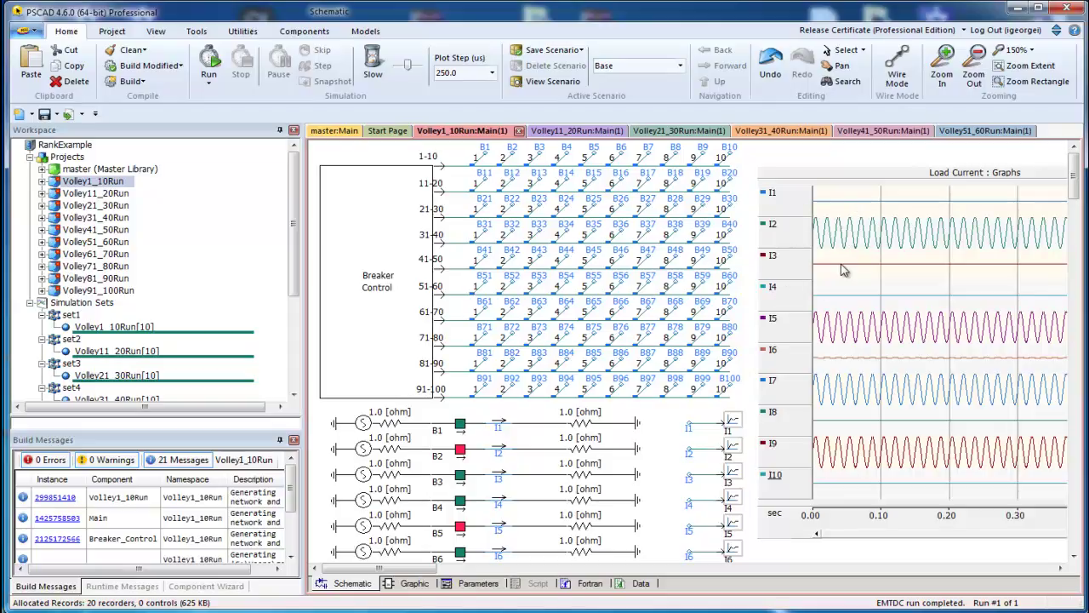
pyautogui.moveTo(837, 298)
pyautogui.click(470, 438)
# Step: Descend into the Breaker Control module to see its Rank-driven X-Y tables
pyautogui.moveTo(460, 503)
pyautogui.moveTo(575, 160)
pyautogui.doubleClick(373, 222)
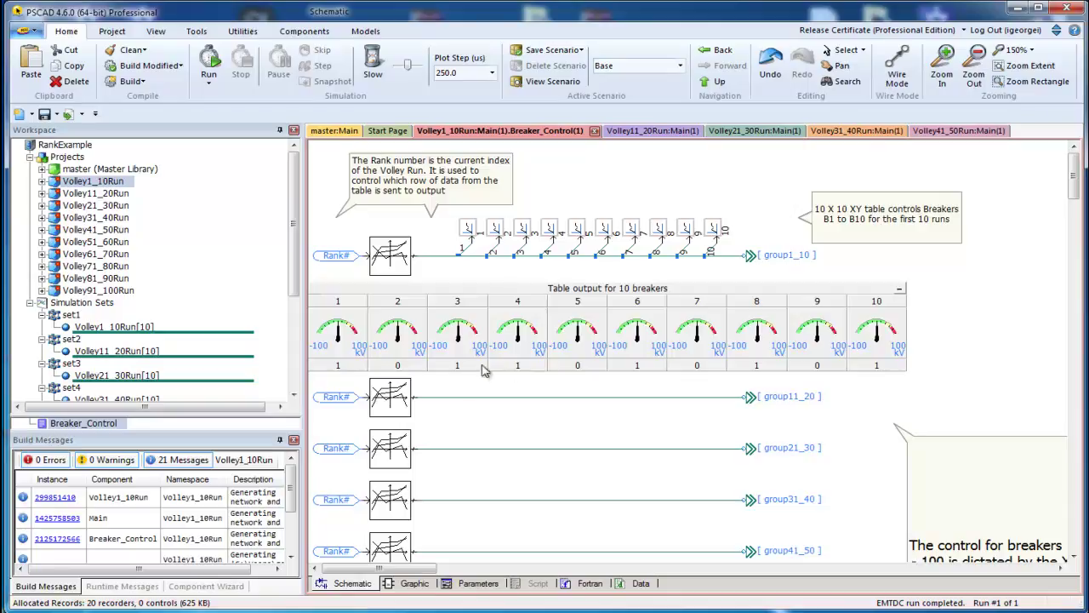
pyautogui.moveTo(514, 371)
pyautogui.doubleClick(393, 265)
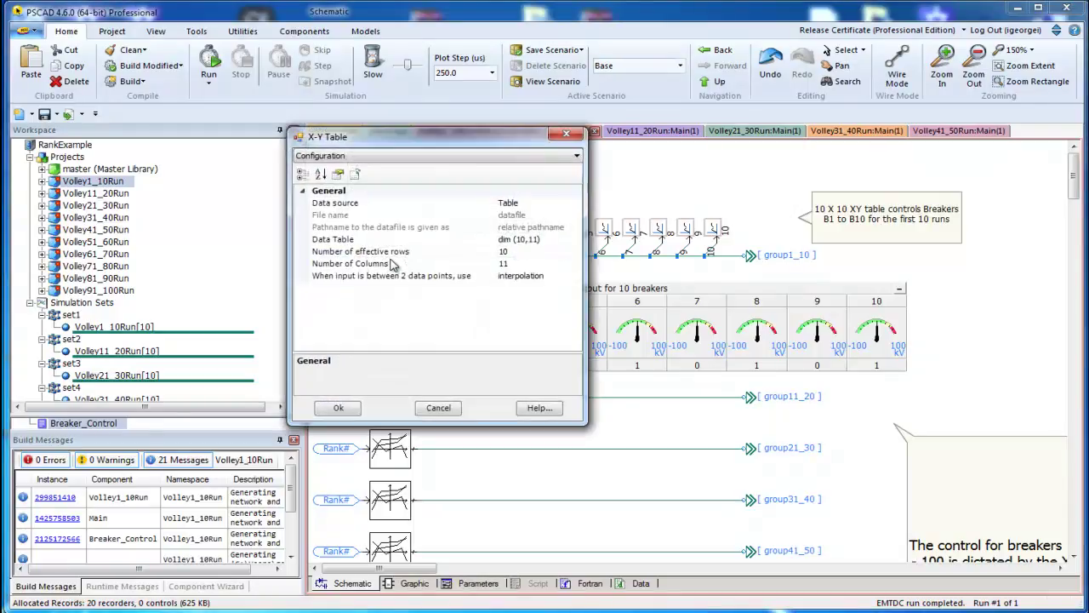
pyautogui.click(553, 239)
pyautogui.click(574, 242)
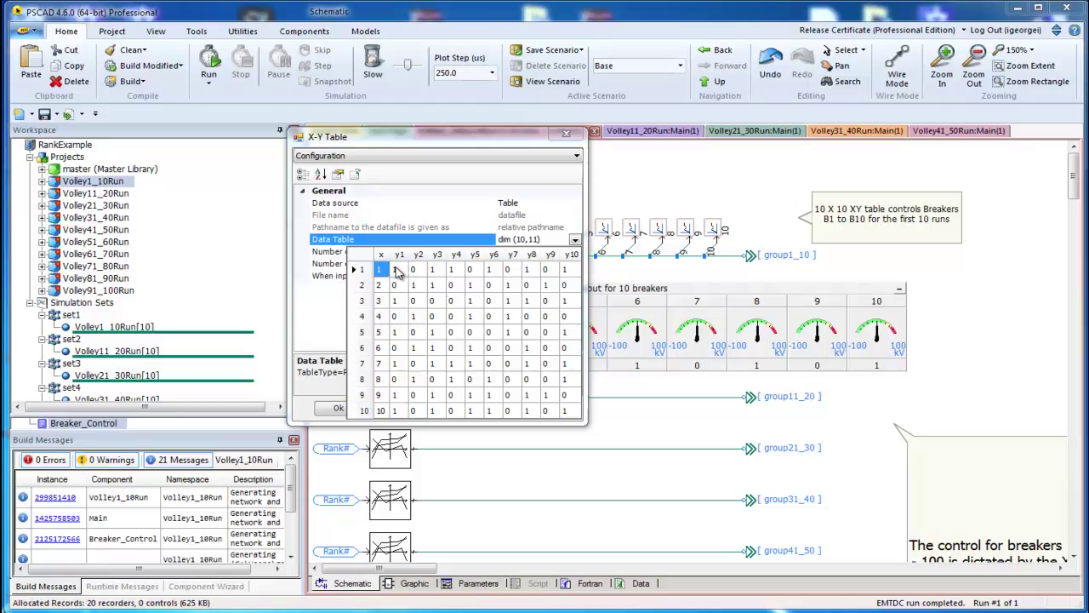
pyautogui.moveTo(398, 271); pyautogui.dragTo(565, 282)
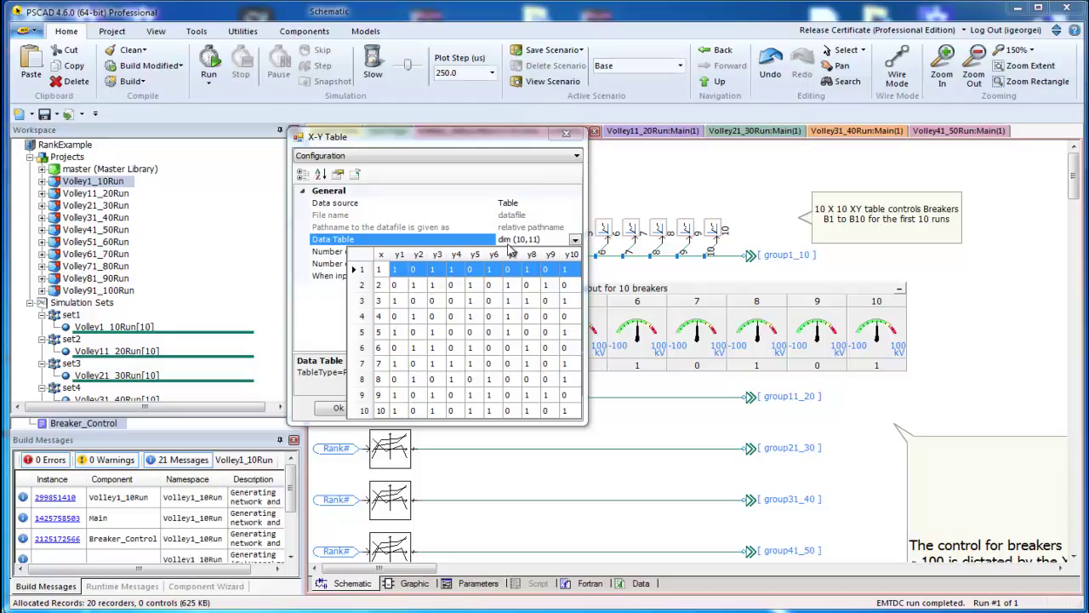
pyautogui.click(578, 138)
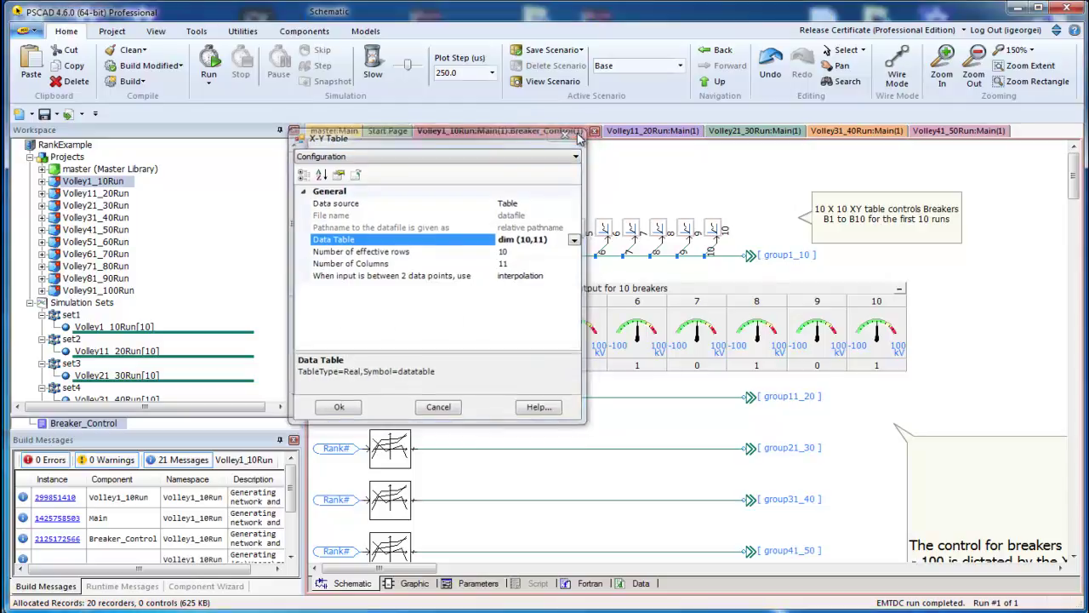
pyautogui.click(577, 137)
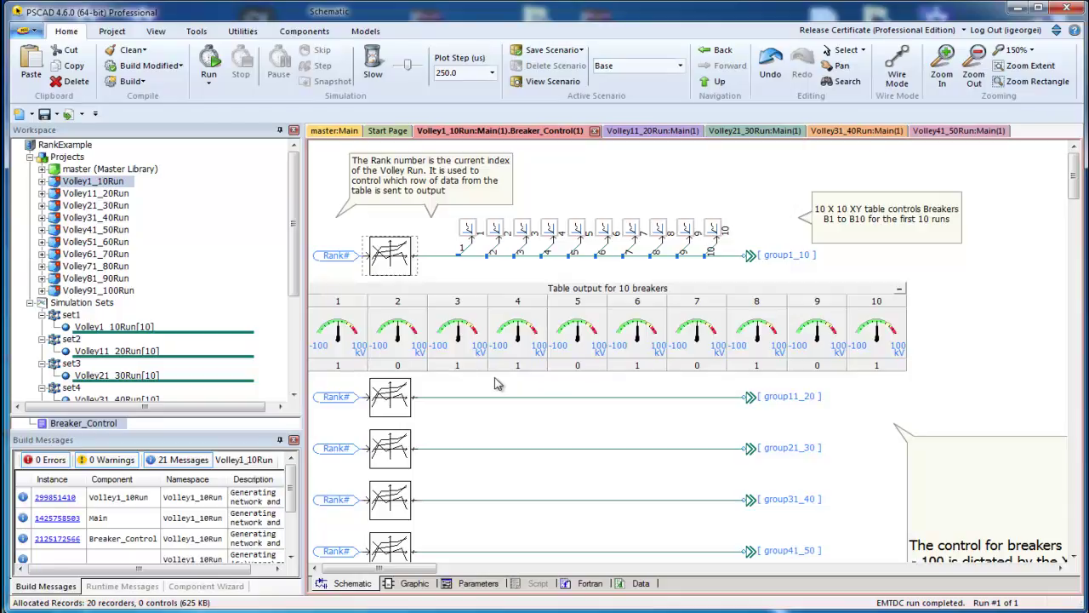
pyautogui.click(712, 84)
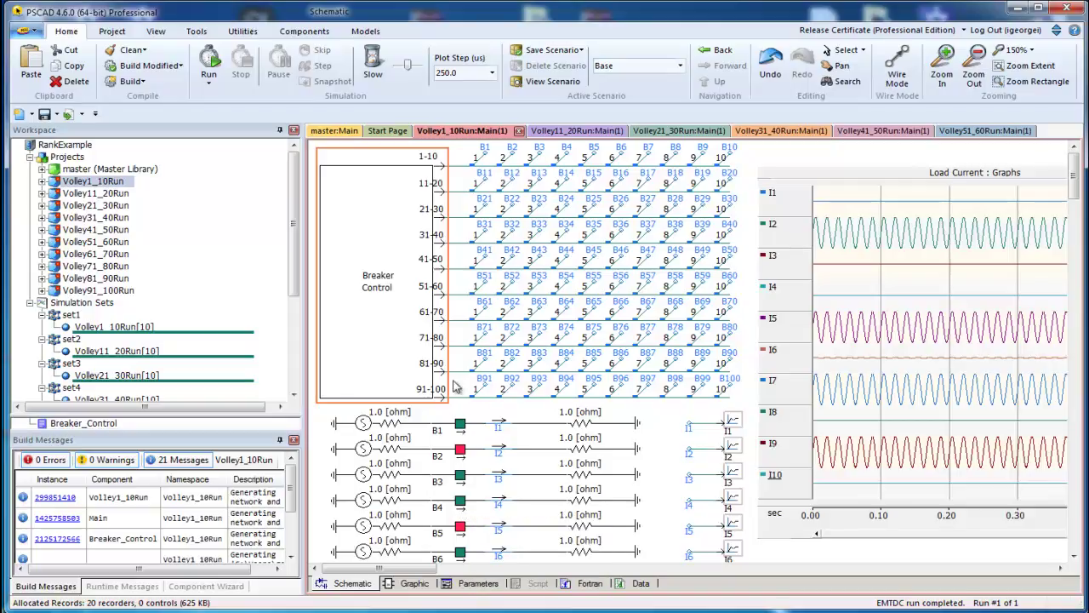
pyautogui.doubleClick(387, 238)
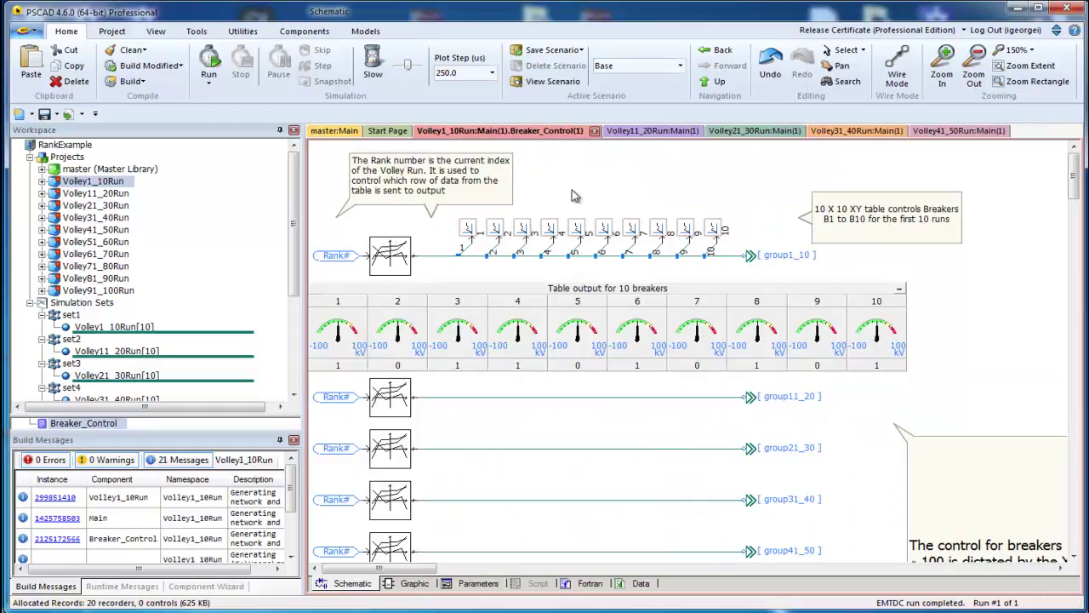
# Step: Open the first X-Y table's properties and expand its Data Table grid
pyautogui.doubleClick(404, 255)
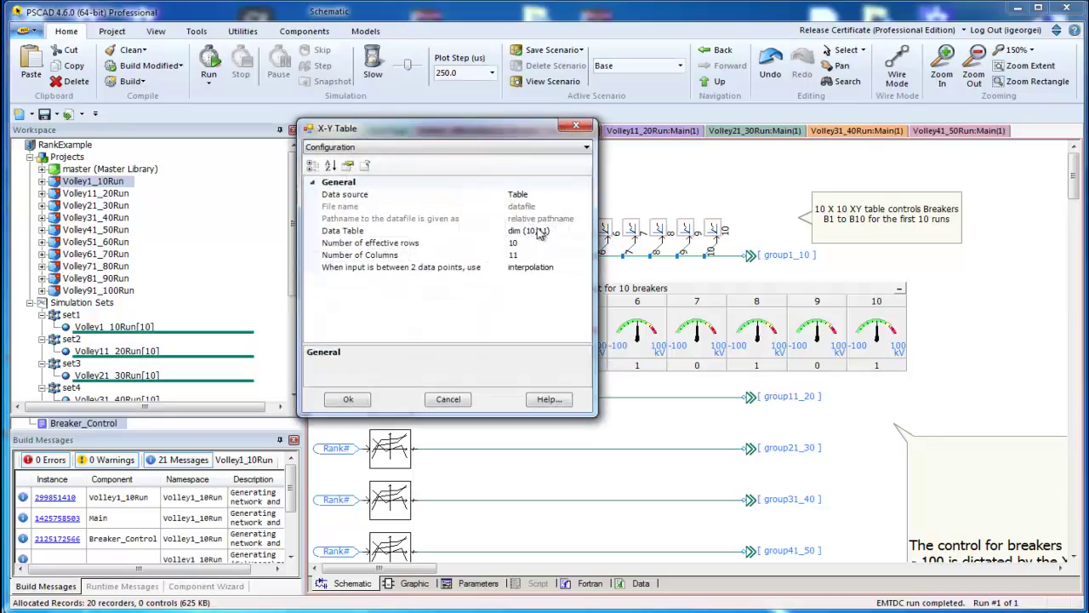
pyautogui.click(561, 230)
pyautogui.click(585, 232)
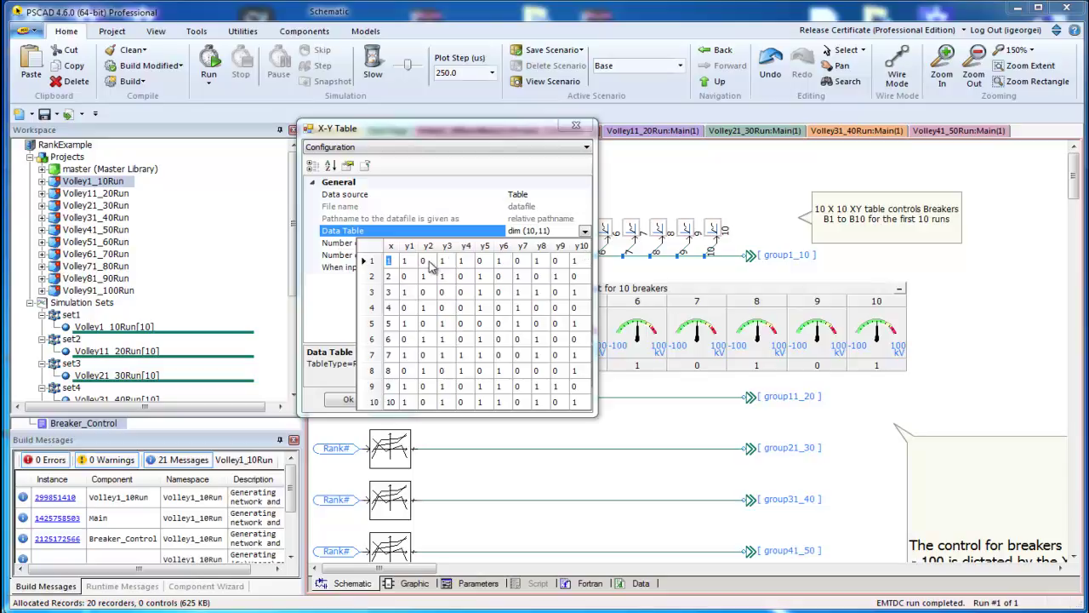
# Step: Check the x values of rows 1 and 10, select rows 1 and 2, then close the grid
pyautogui.click(388, 261)
pyautogui.click(390, 401)
pyautogui.click(389, 261)
pyautogui.click(365, 261)
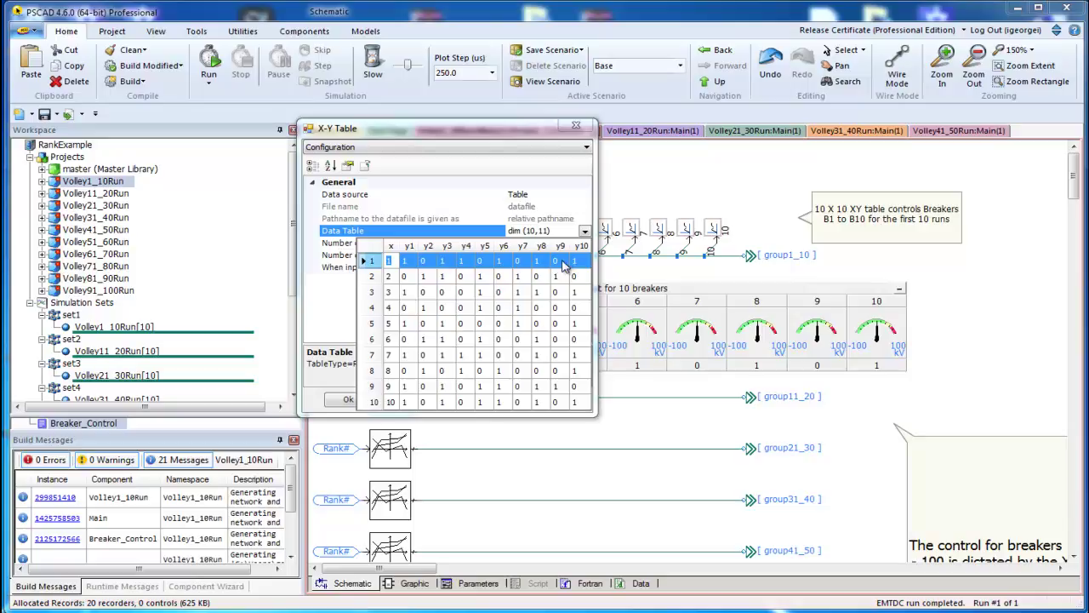
pyautogui.click(367, 275)
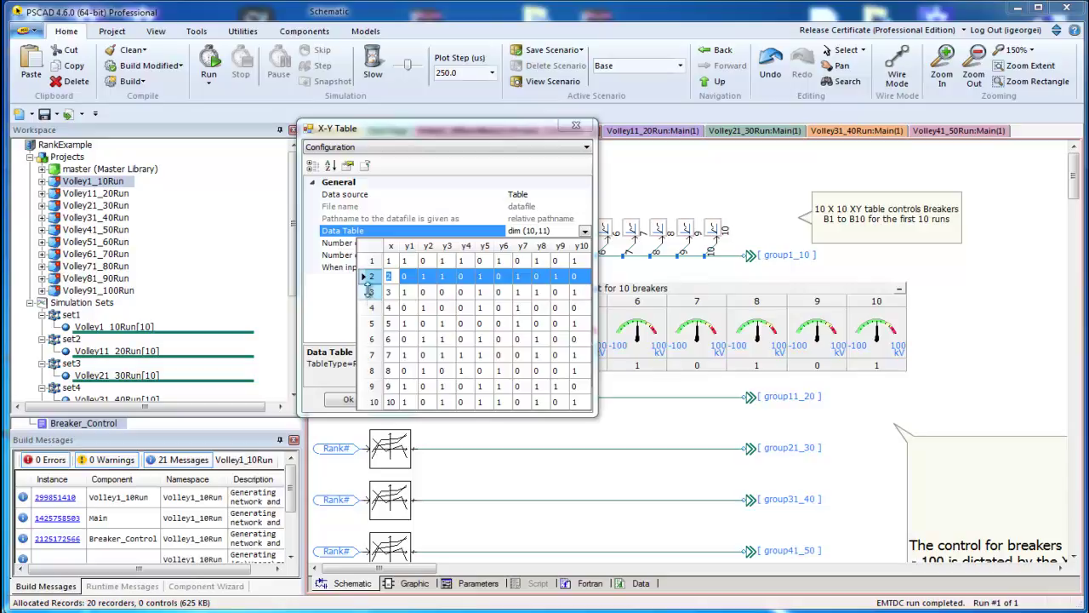
pyautogui.click(578, 126)
# Step: Close the X-Y table dialog and review set1's Set Options, cancelling without changes
pyautogui.click(578, 126)
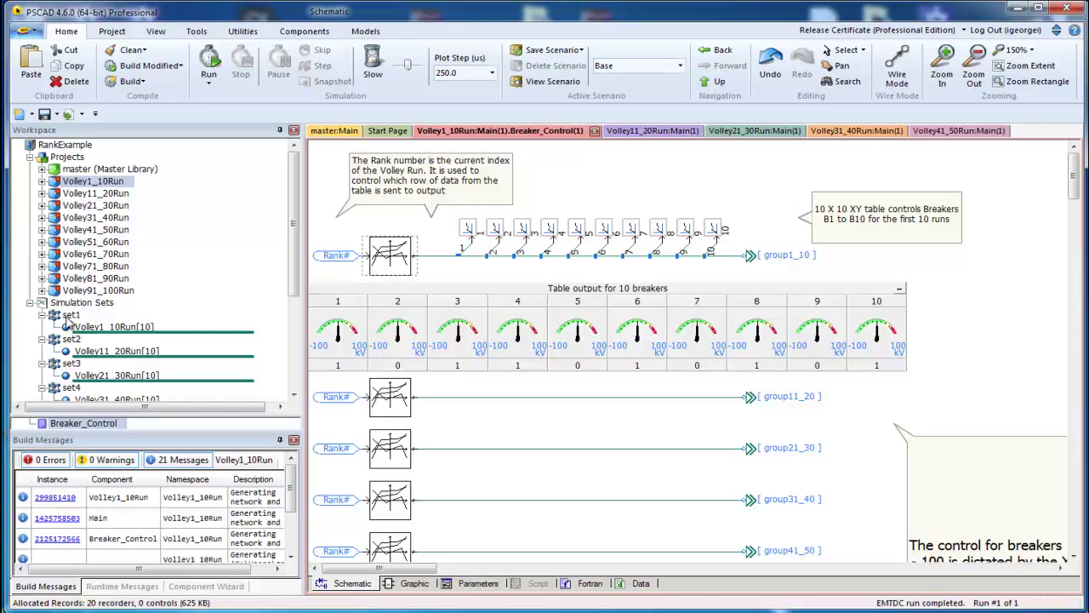
pyautogui.rightClick(67, 318)
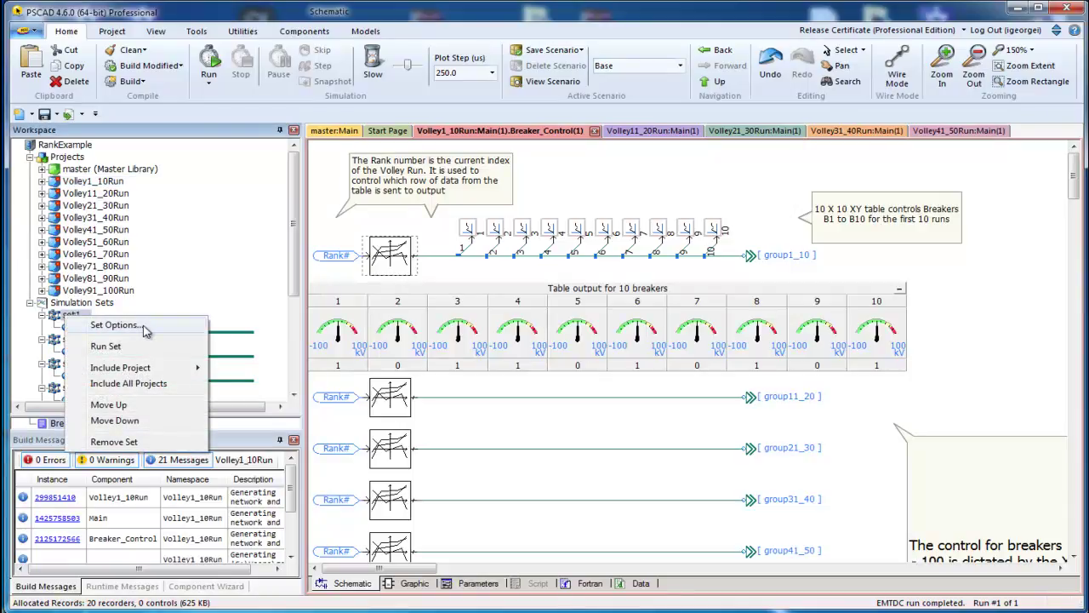
pyautogui.click(116, 325)
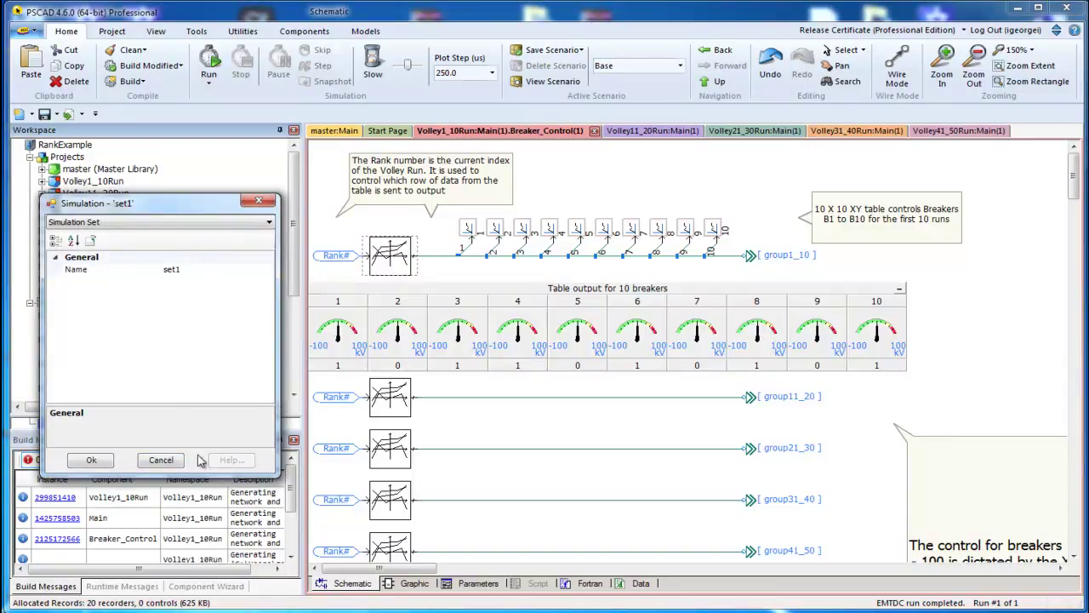
pyautogui.click(159, 460)
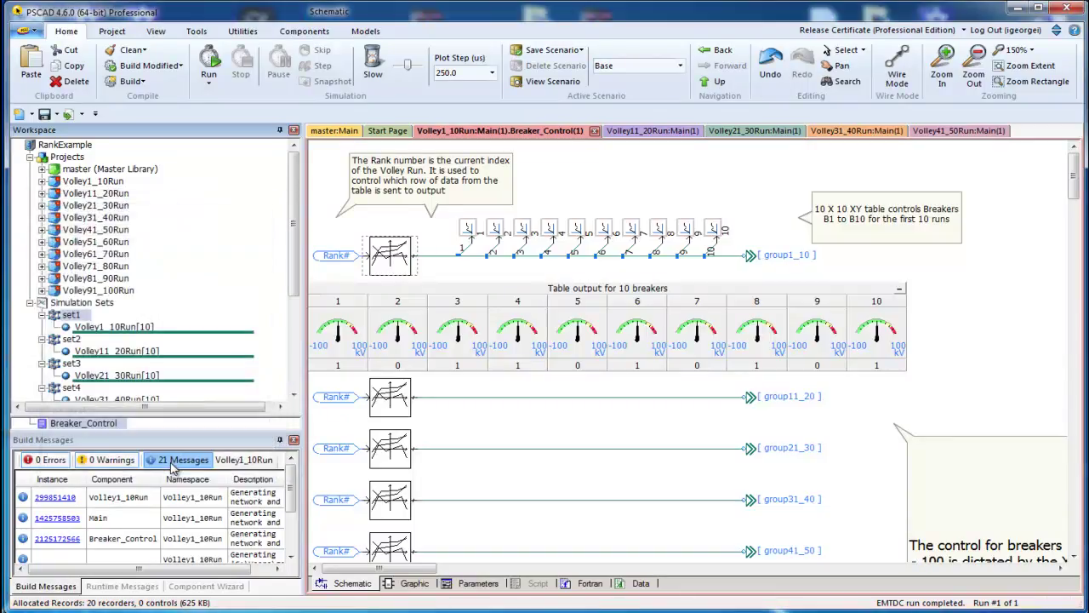
pyautogui.rightClick(119, 332)
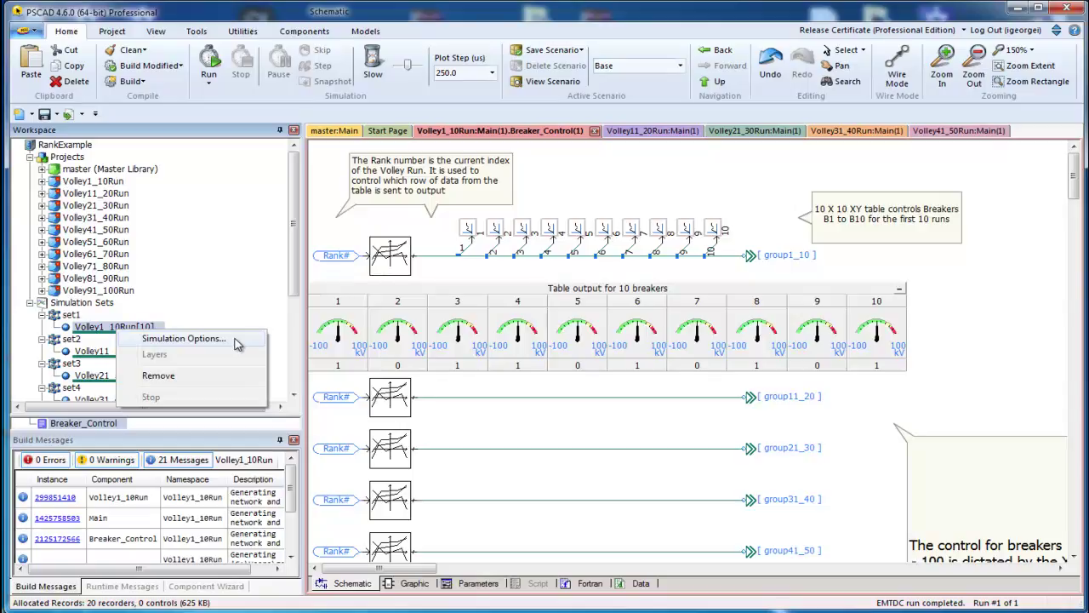
pyautogui.click(183, 339)
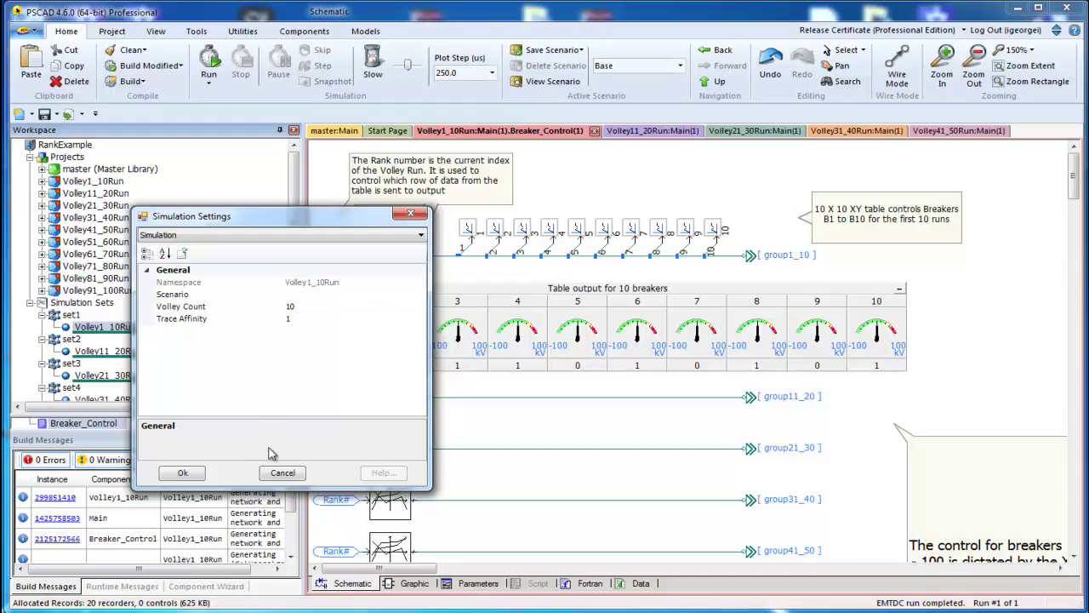
pyautogui.click(280, 473)
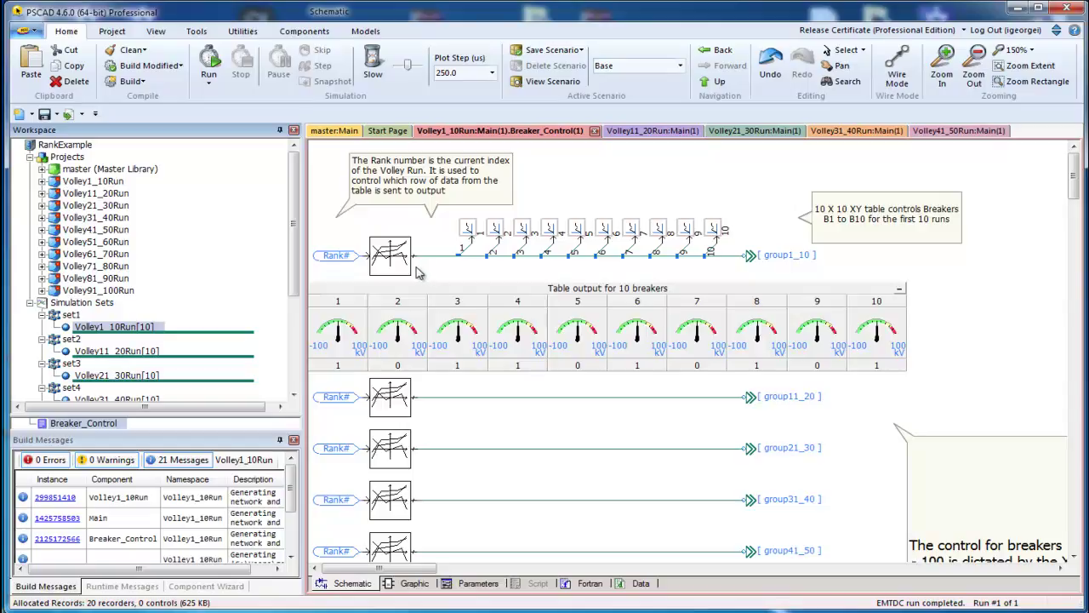
# Step: Open the breakers 1–10 X-Y table's properties and expand its 10×11 Data Table grid
pyautogui.moveTo(417, 271)
pyautogui.moveTo(339, 262)
pyautogui.doubleClick(396, 260)
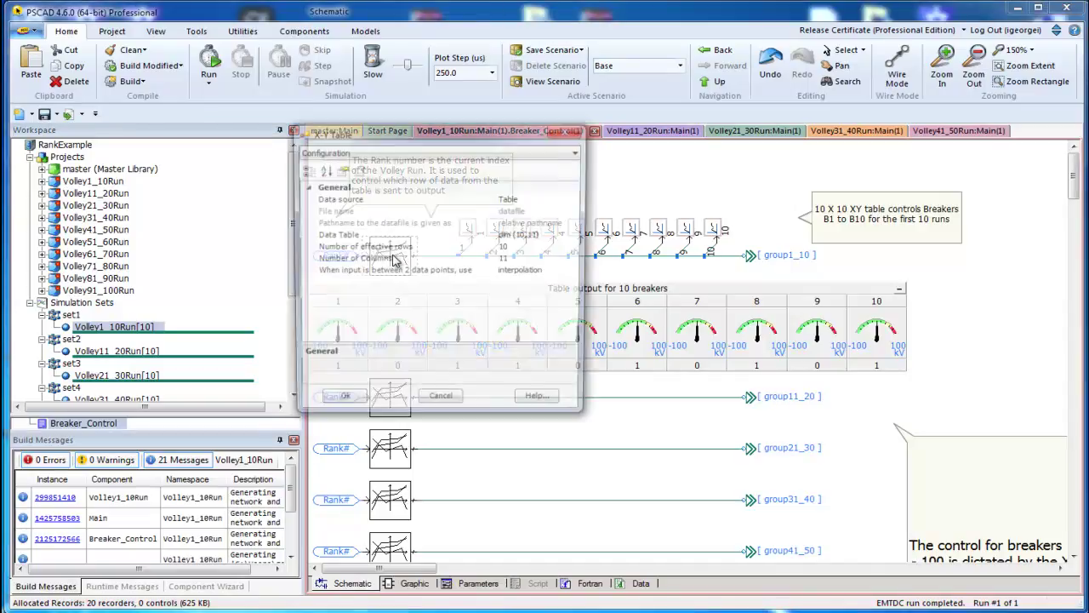
pyautogui.click(567, 235)
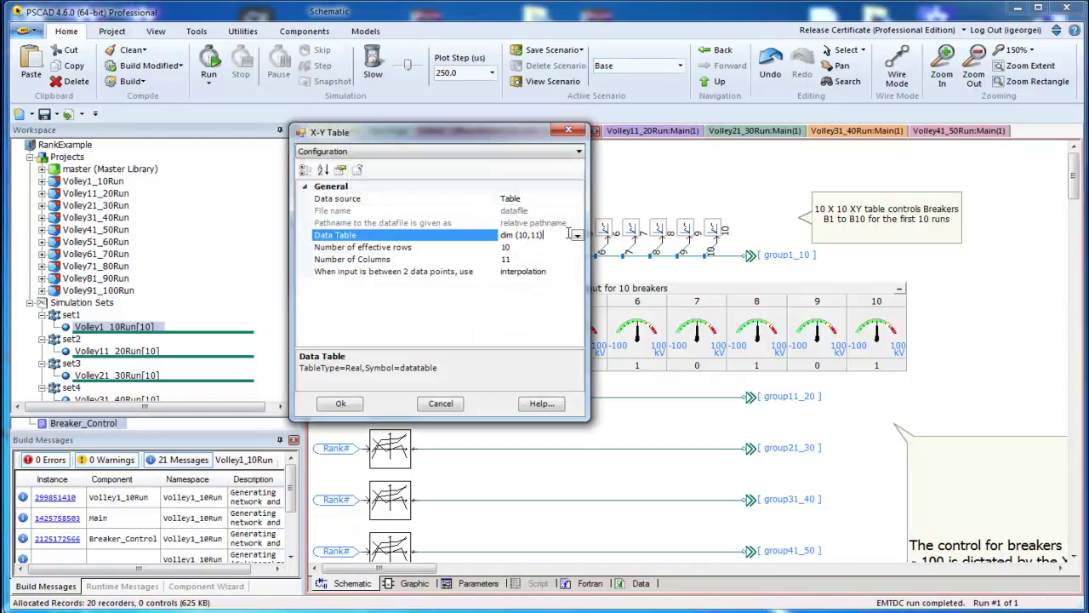
pyautogui.click(577, 237)
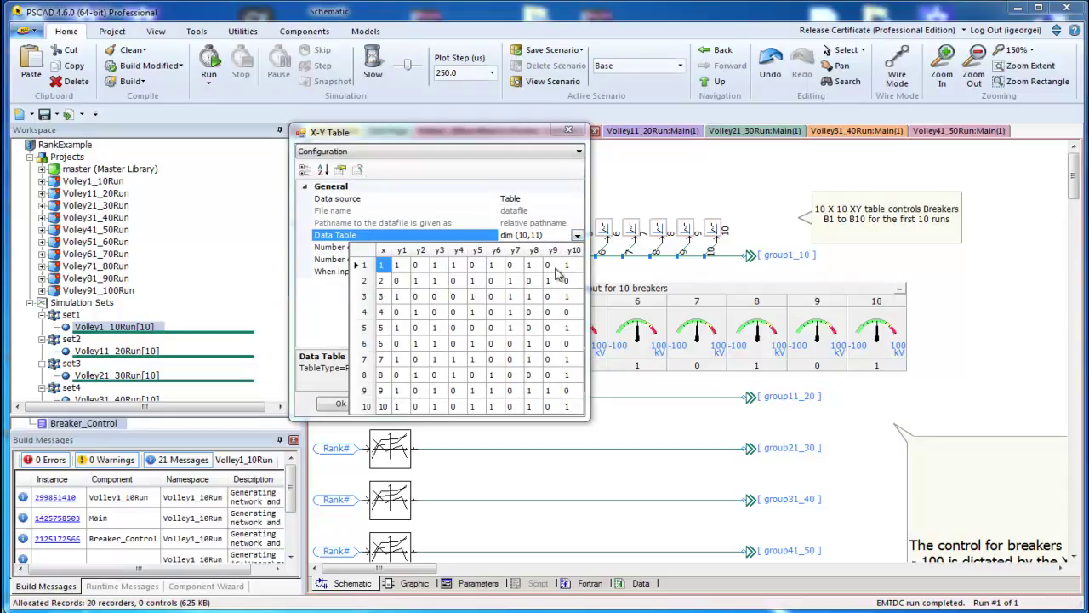
# Step: Select table rows 1, 2, 3, 10, 1 and 2 in turn, then collapse the grid
pyautogui.click(365, 266)
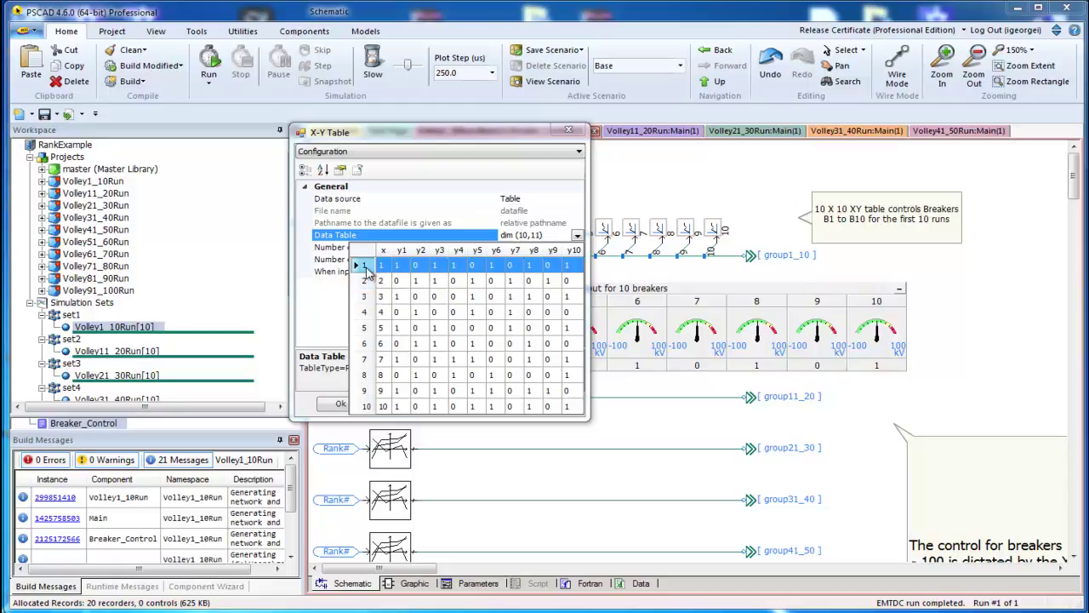
pyautogui.click(365, 281)
pyautogui.click(365, 297)
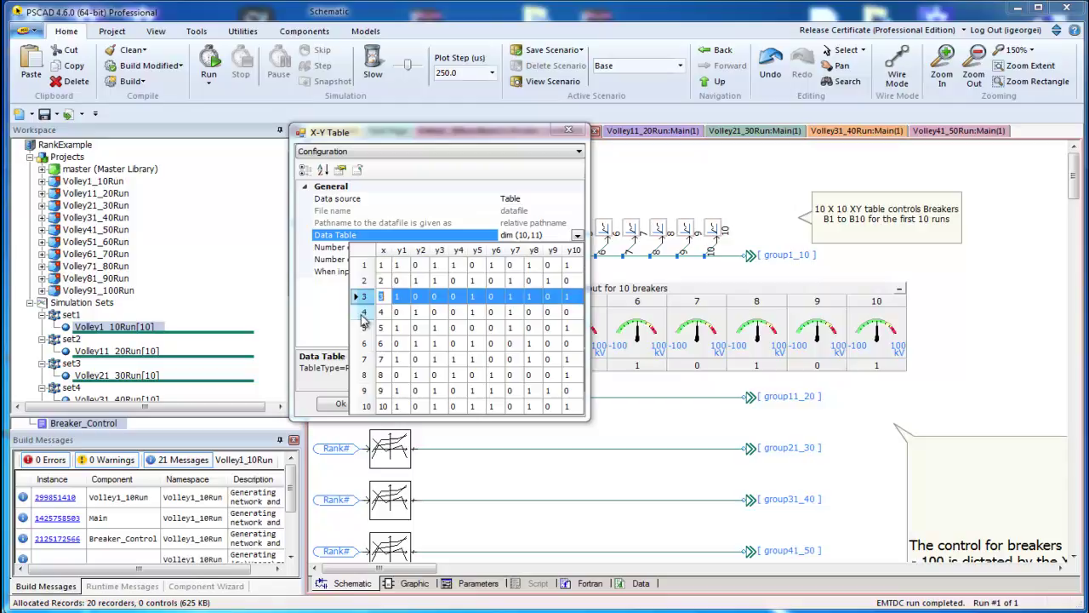
pyautogui.click(366, 407)
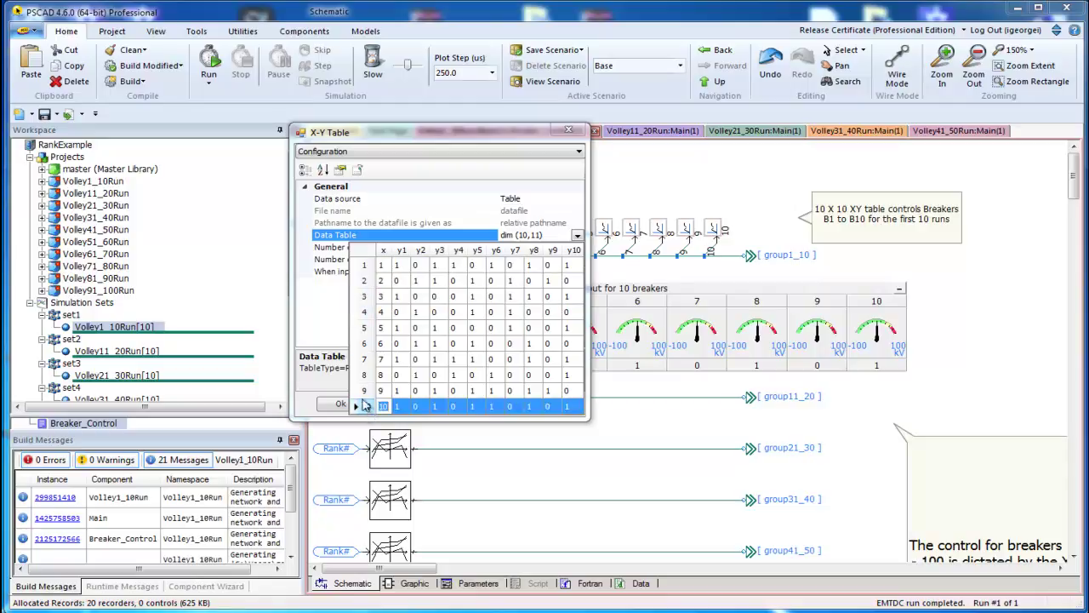
pyautogui.click(366, 266)
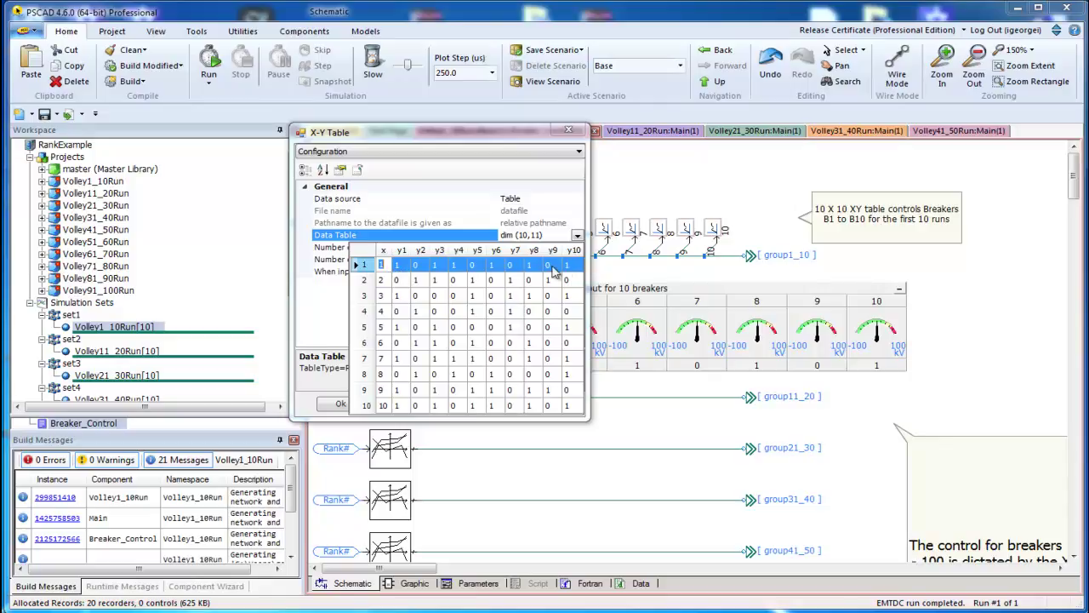
pyautogui.click(365, 281)
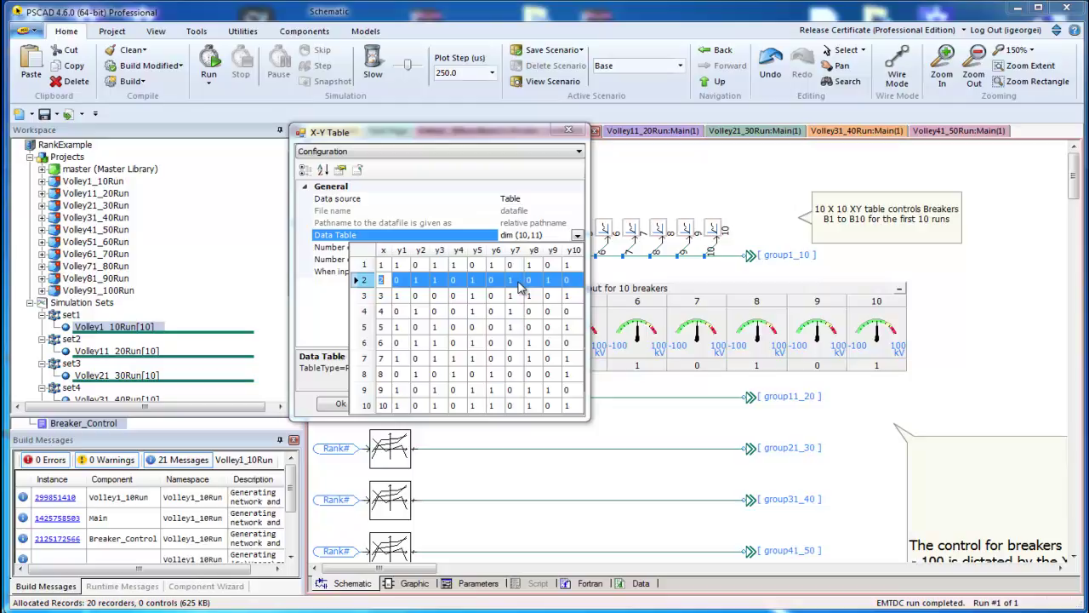
pyautogui.click(574, 132)
# Step: Close the X-Y table properties, go up to Volley1_10Run's main circuit, and re-enter Breaker Control
pyautogui.click(574, 133)
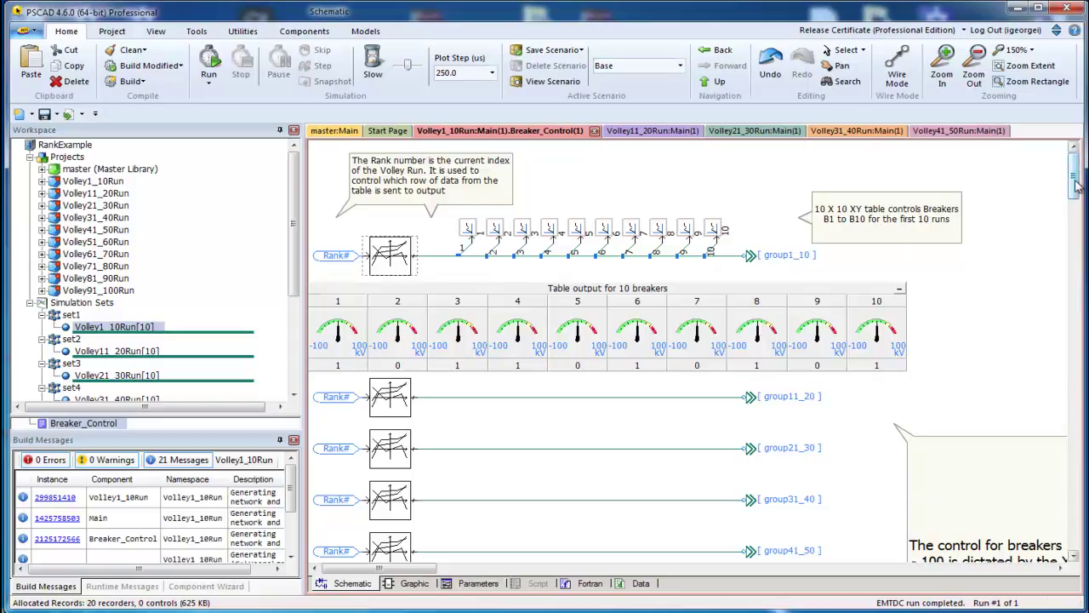
pyautogui.moveTo(1076, 188); pyautogui.dragTo(1075, 199)
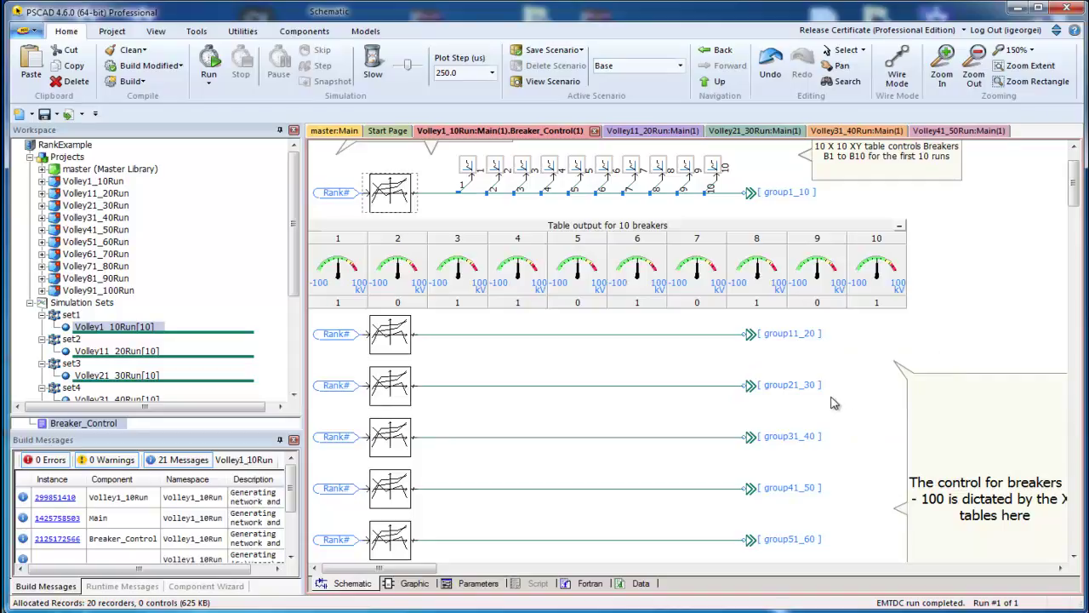
pyautogui.moveTo(1076, 189)
pyautogui.mouseDown()
pyautogui.moveTo(1075, 219)
pyautogui.moveTo(1076, 179)
pyautogui.mouseUp()
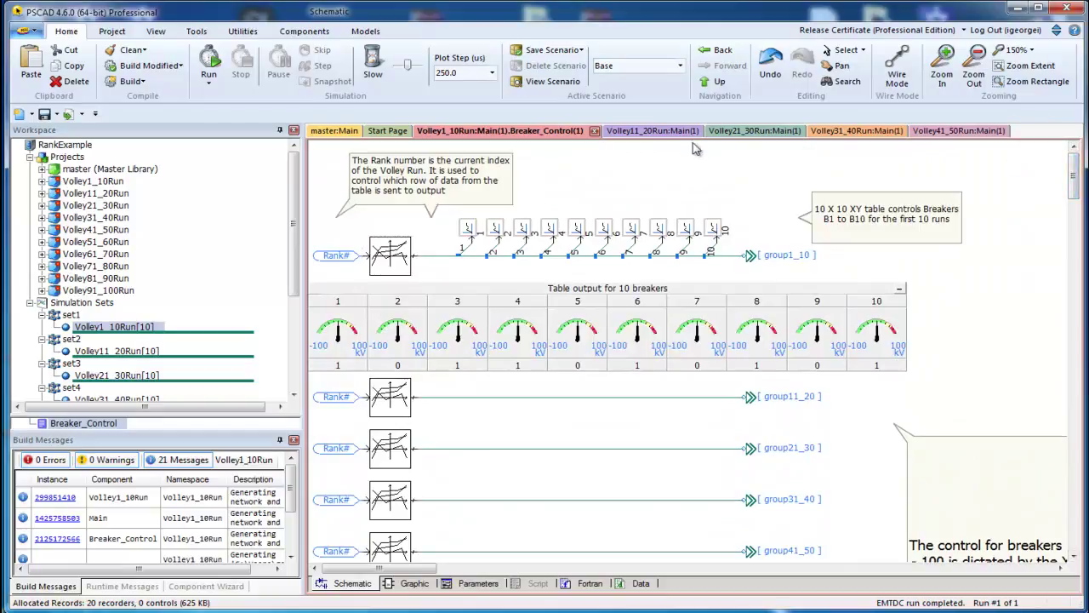
pyautogui.click(711, 82)
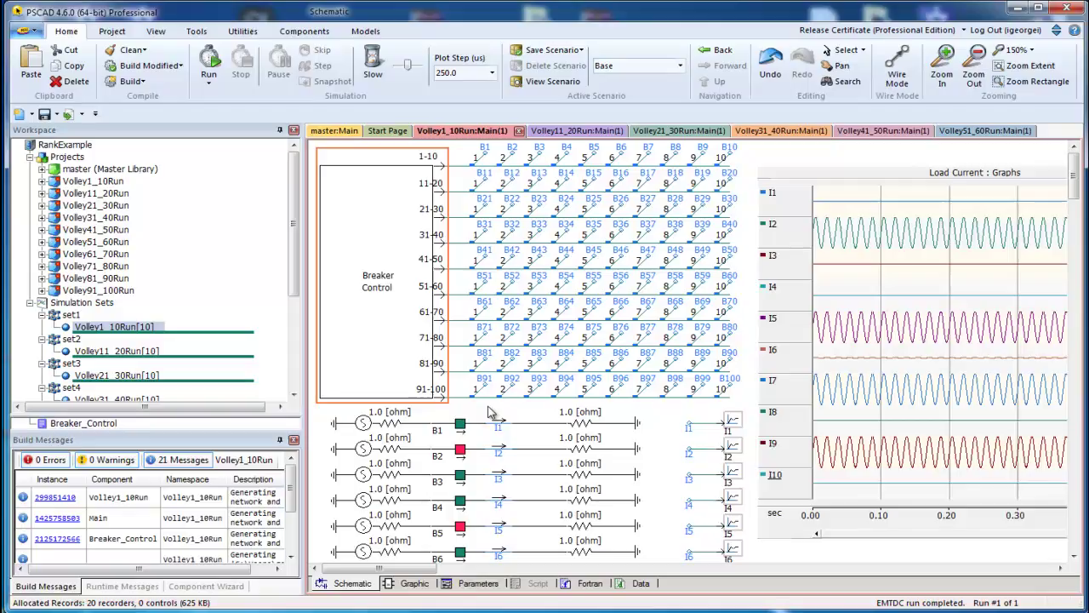
pyautogui.doubleClick(378, 254)
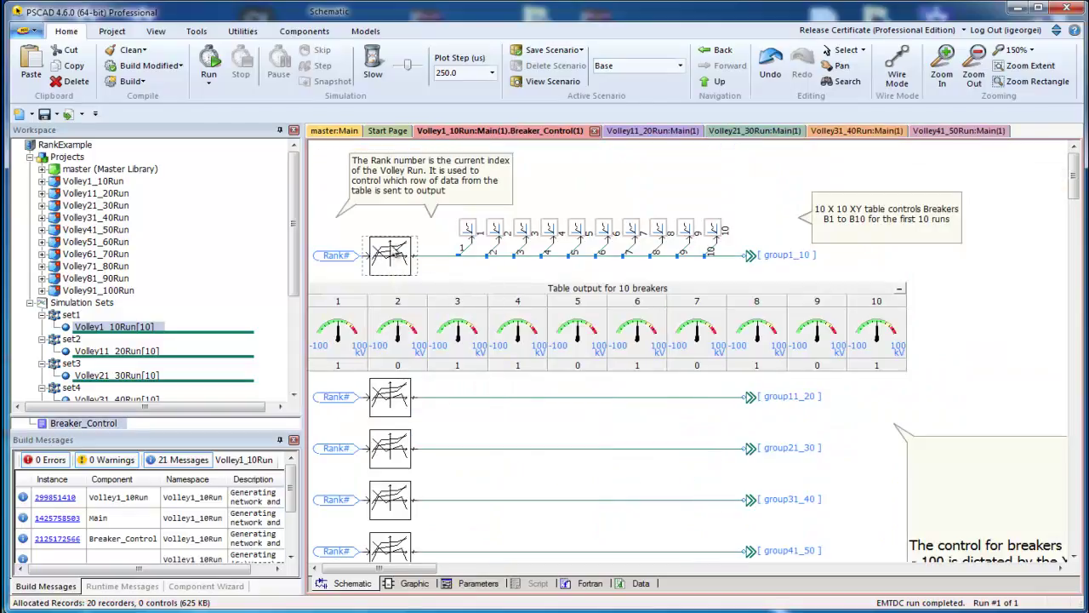
# Step: Reopen the first X-Y table's properties, expand the 10×11 Data Table grid, then collapse it
pyautogui.doubleClick(393, 255)
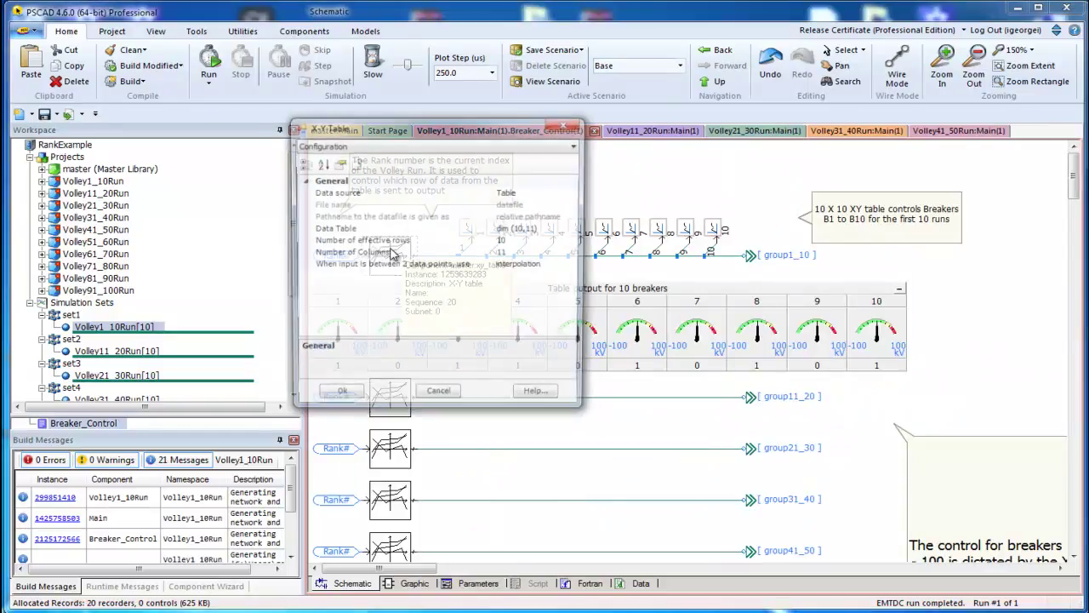
pyautogui.click(568, 230)
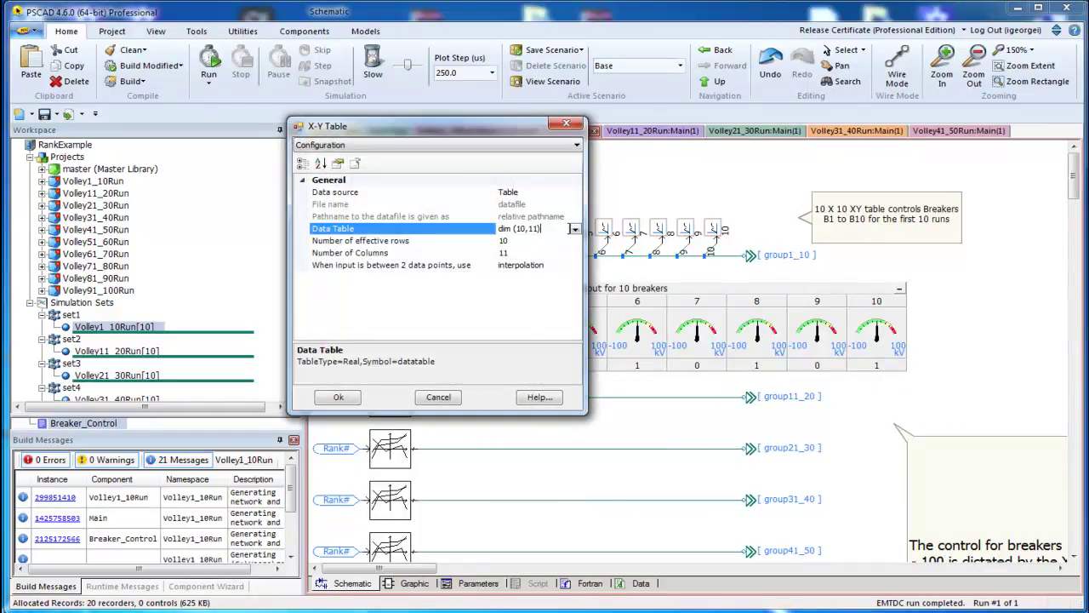
pyautogui.click(575, 229)
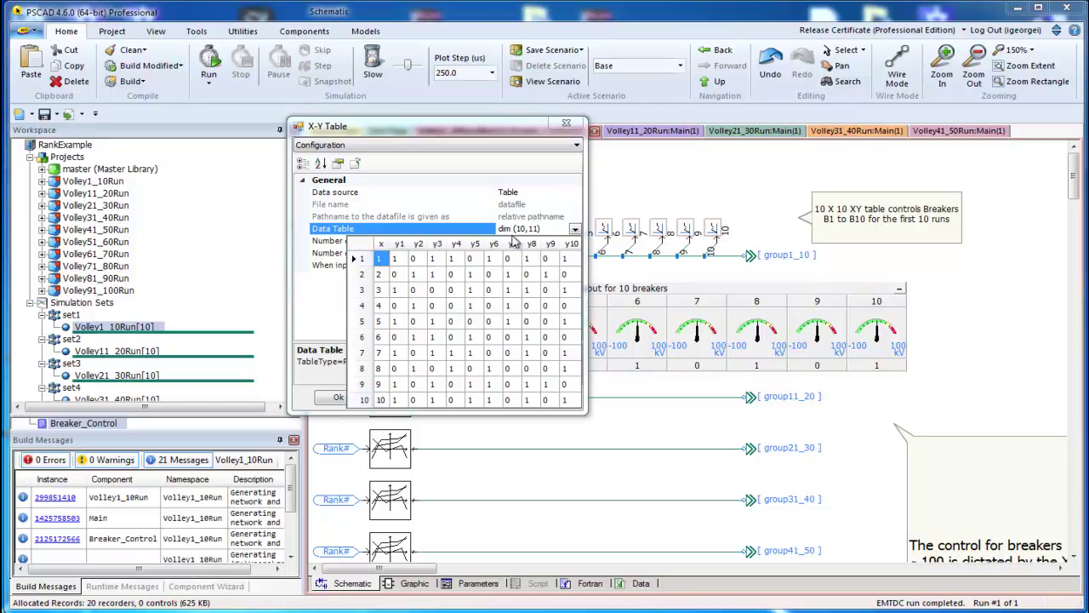
pyautogui.click(566, 128)
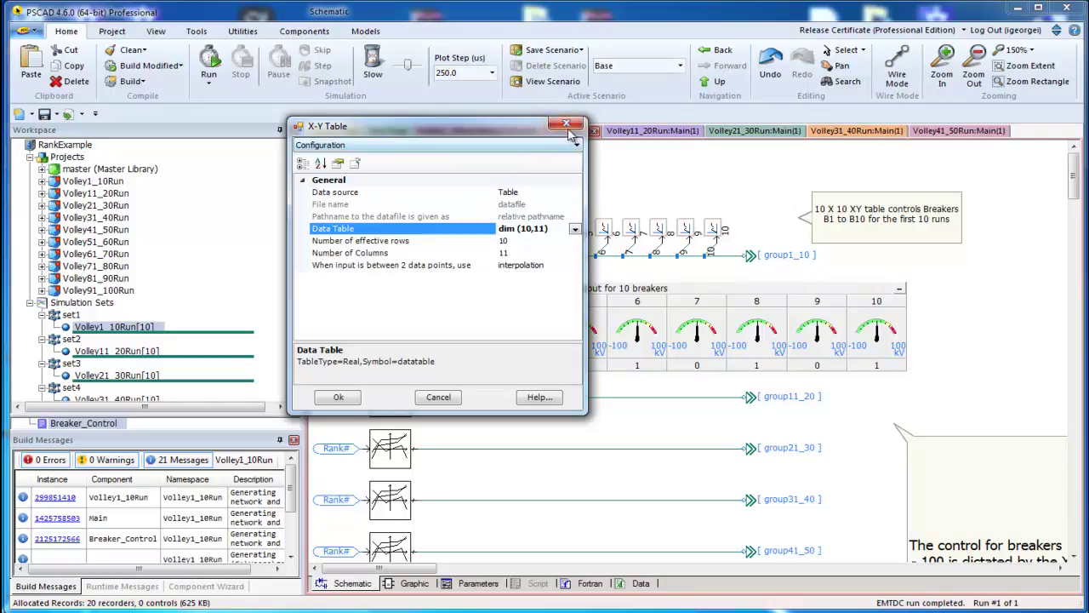
# Step: Close the X-Y table properties dialog and select Volley1_10Run in the Workspace
pyautogui.click(567, 128)
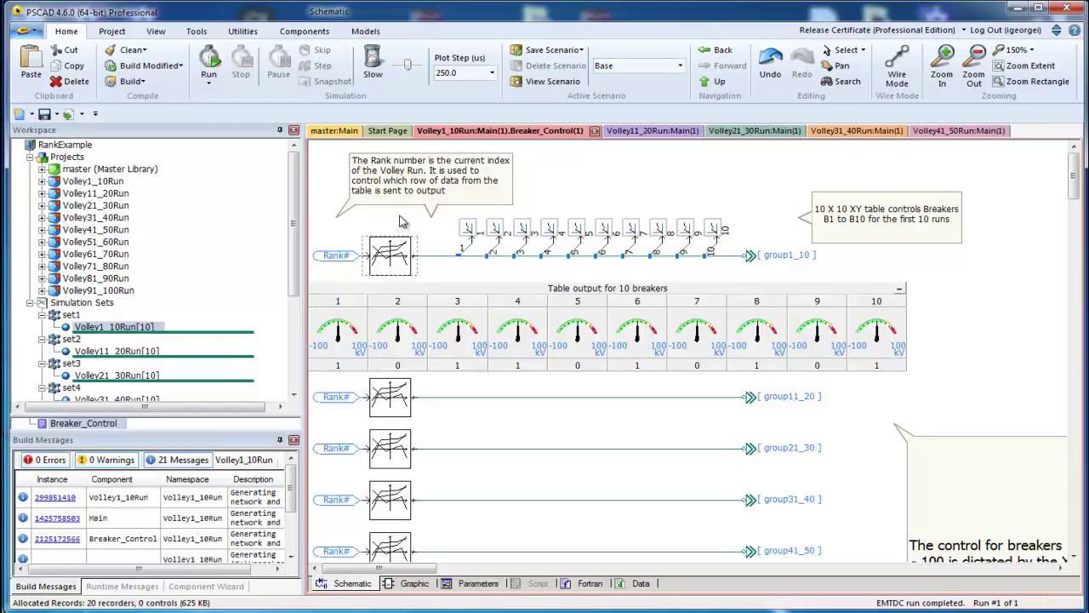
pyautogui.click(90, 182)
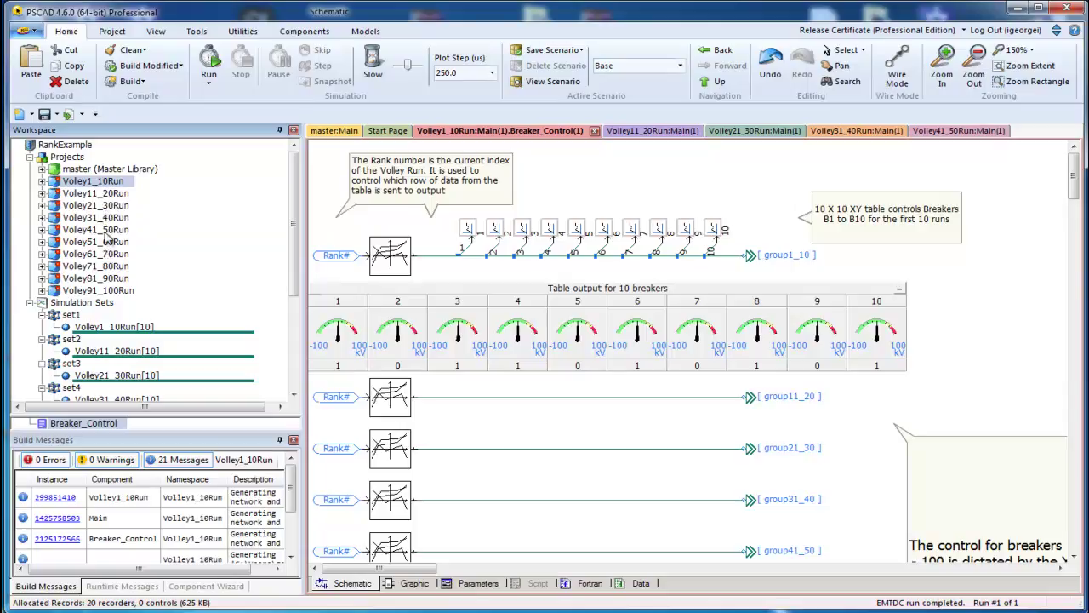
# Step: Open Volley11_20Run and Volley31_40Run, then enter Volley31_40Run's Breaker Control module
pyautogui.doubleClick(98, 202)
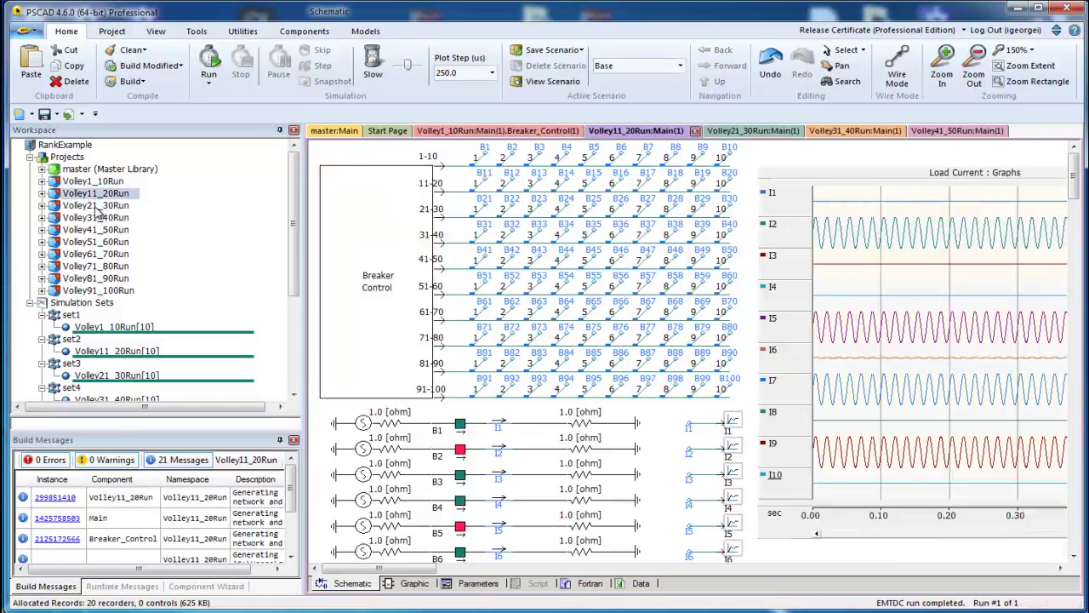
pyautogui.doubleClick(98, 218)
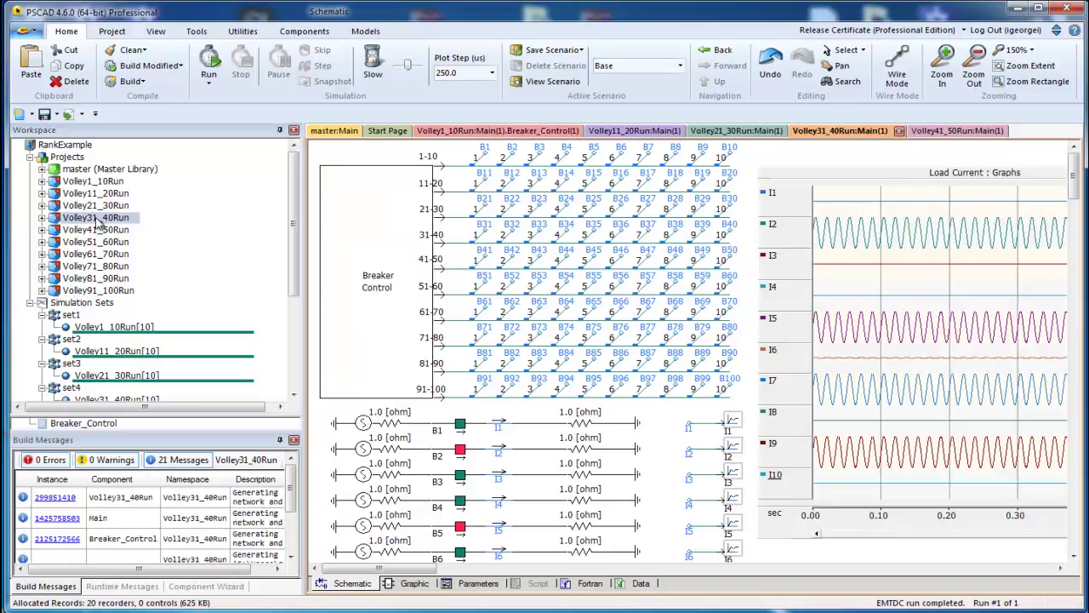
pyautogui.doubleClick(358, 256)
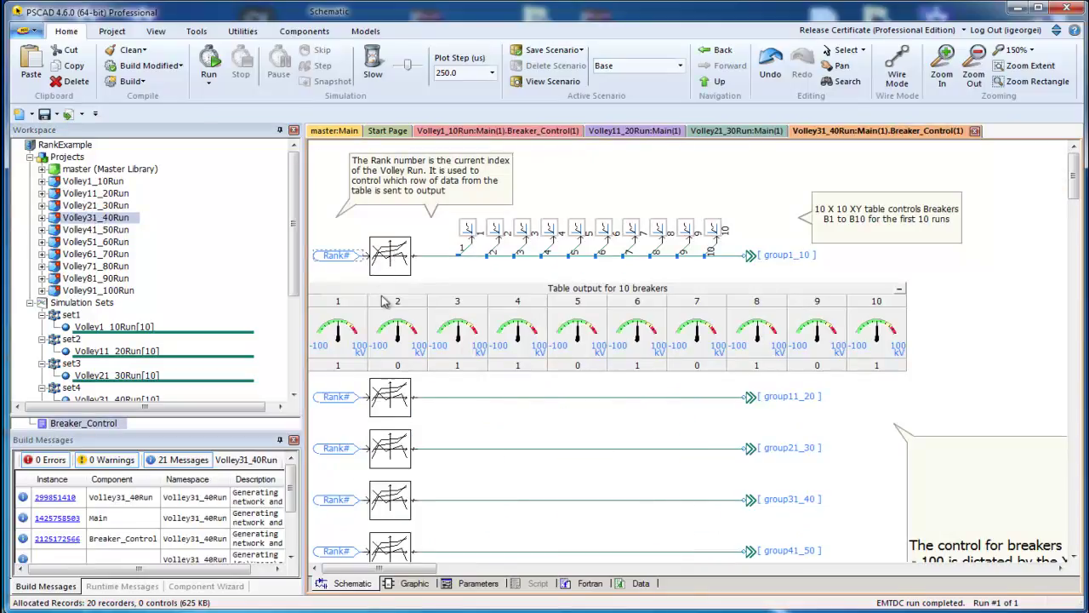
pyautogui.moveTo(380, 401)
pyautogui.moveTo(295, 214)
pyautogui.mouseDown()
pyautogui.moveTo(282, 305)
pyautogui.moveTo(293, 197)
pyautogui.mouseUp()
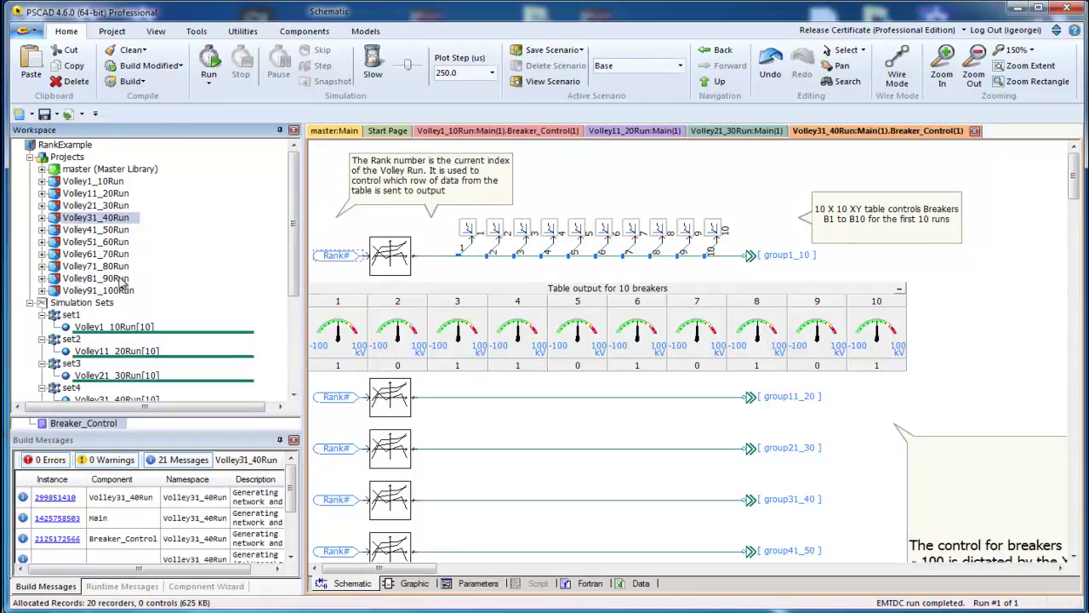
# Step: Run All Sets from the Simulation Sets menu so set1–set9 simulate in turn
pyautogui.rightClick(82, 304)
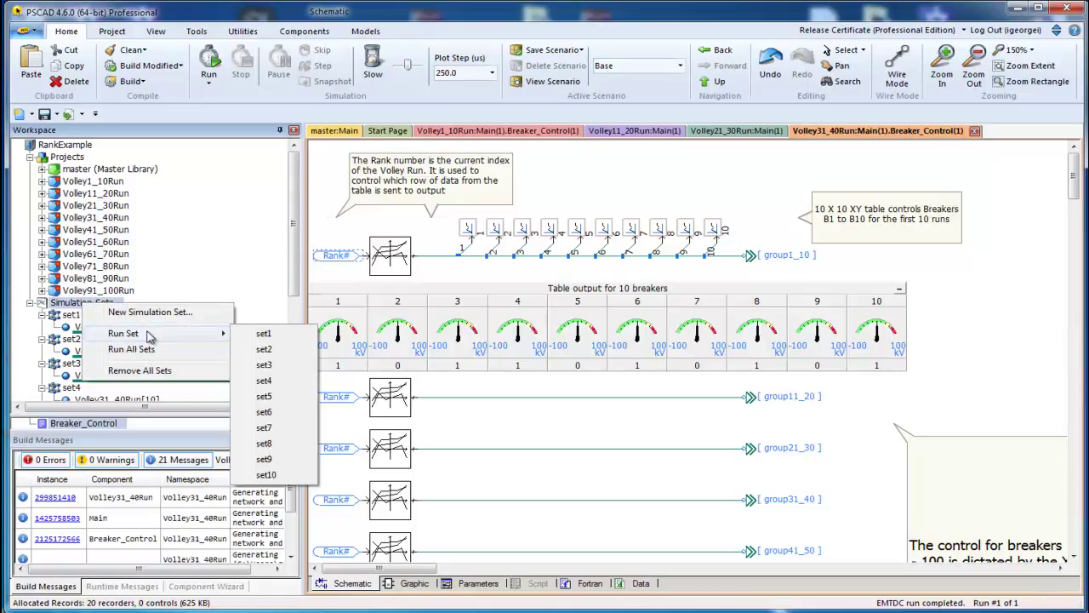
pyautogui.click(149, 348)
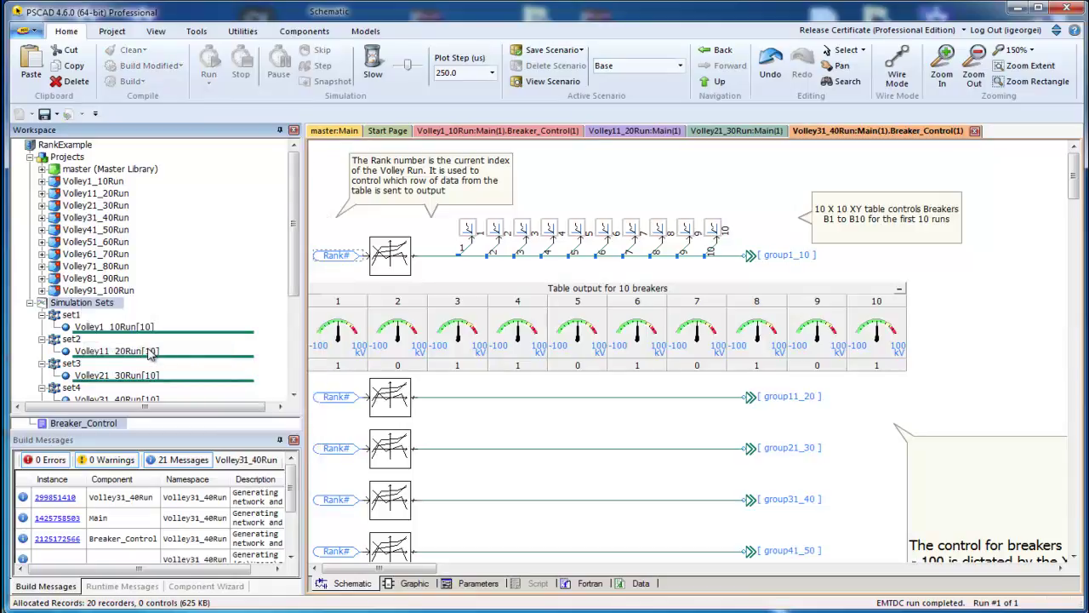
pyautogui.moveTo(294, 274); pyautogui.dragTo(290, 338)
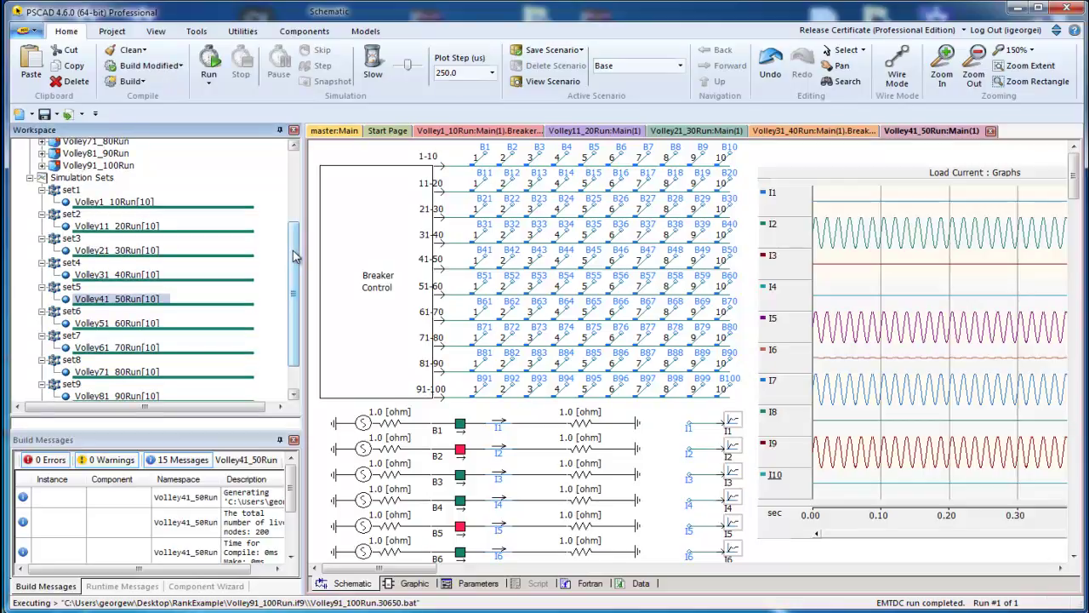
# Step: Open the Volley1_10Run project's RankExample folder in Windows Explorer via Show In Folder
pyautogui.moveTo(293, 255); pyautogui.dragTo(315, 170)
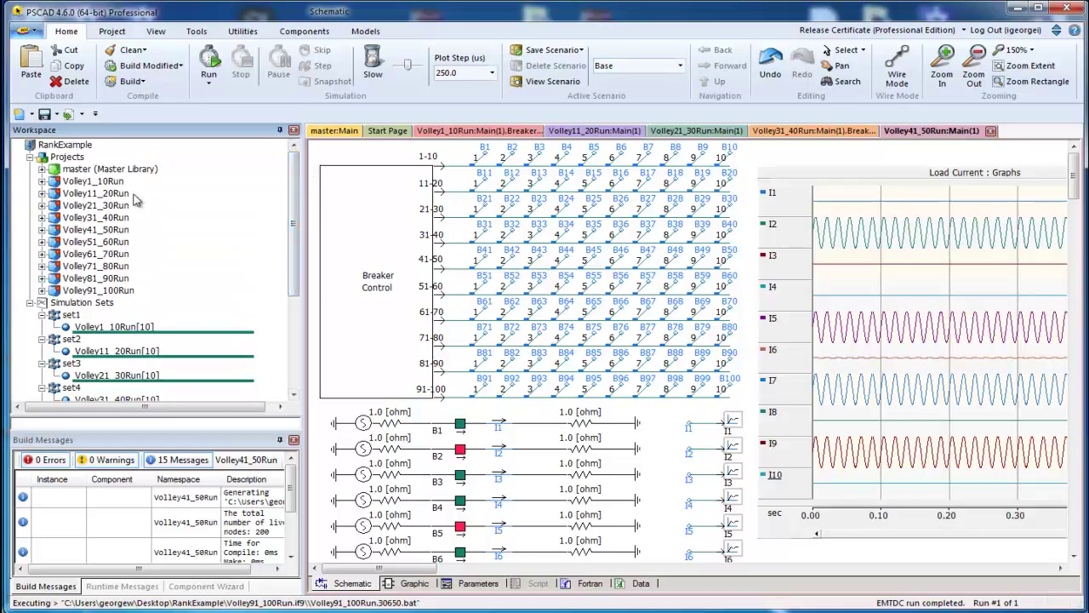
pyautogui.click(89, 183)
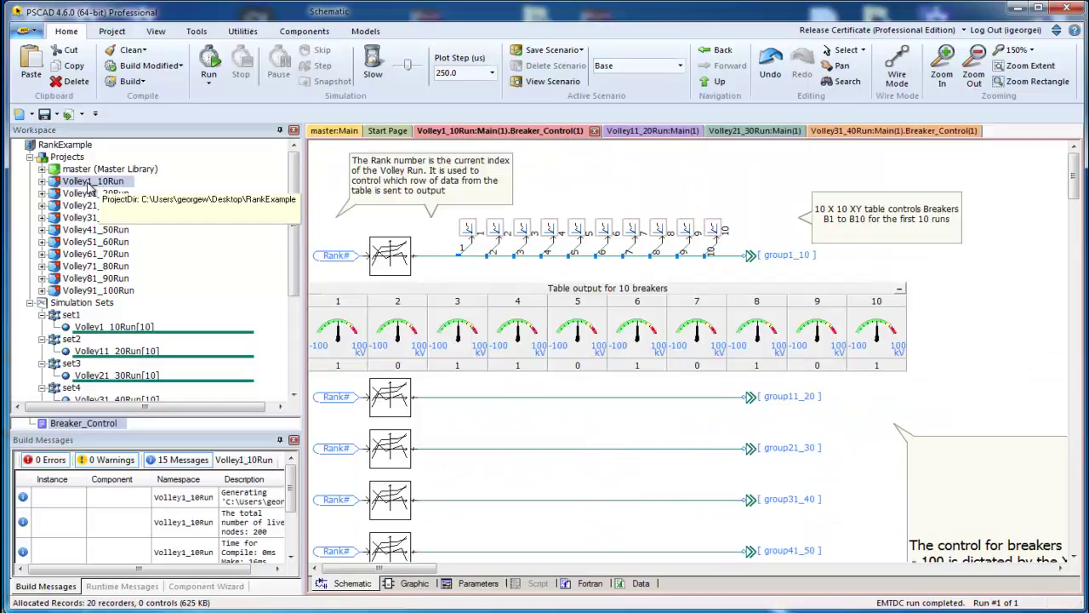
pyautogui.rightClick(88, 187)
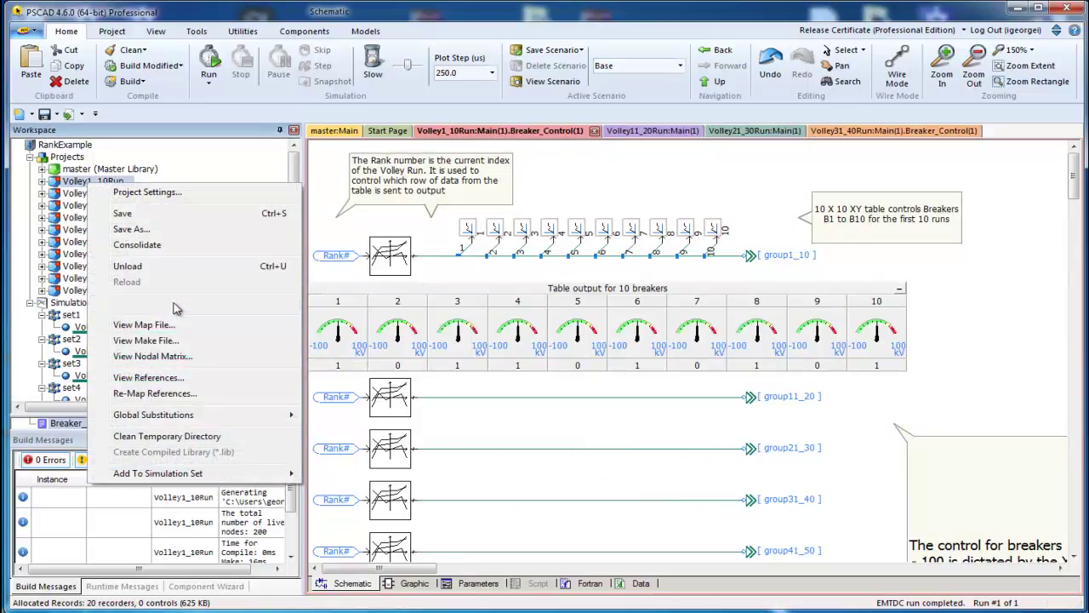
pyautogui.click(143, 303)
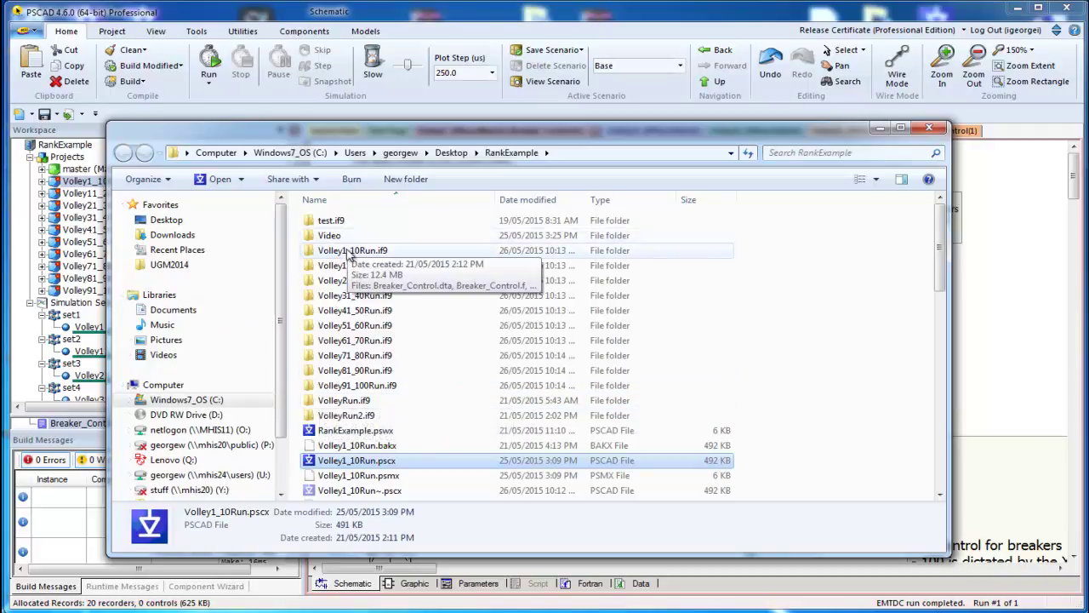
# Step: Browse into Volley1_10Run.if9 and scroll down to its _01_01.out-style output files
pyautogui.doubleClick(347, 251)
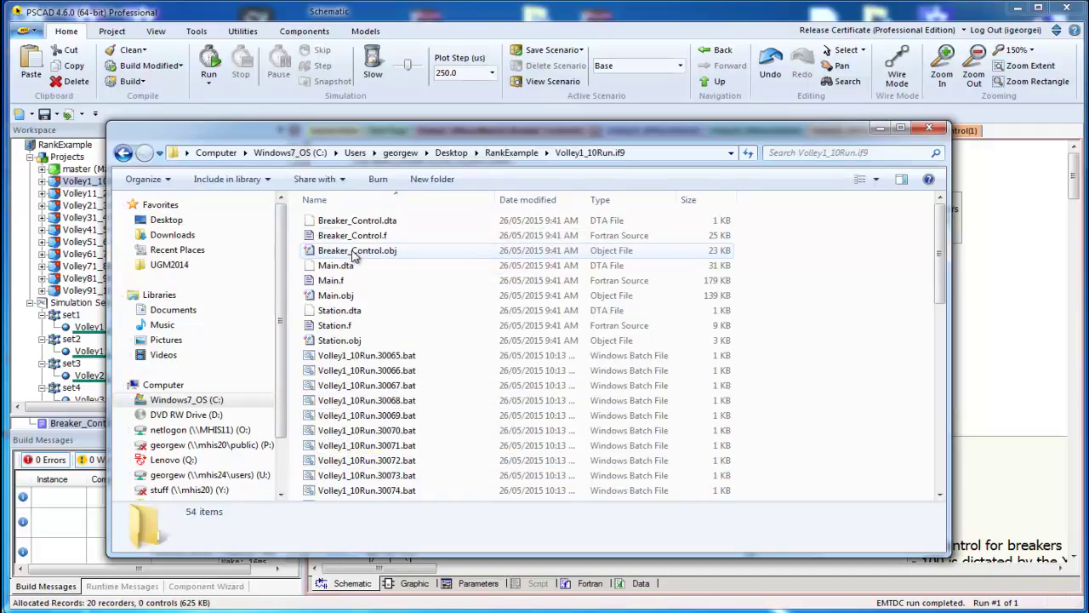
pyautogui.moveTo(940, 241); pyautogui.dragTo(940, 370)
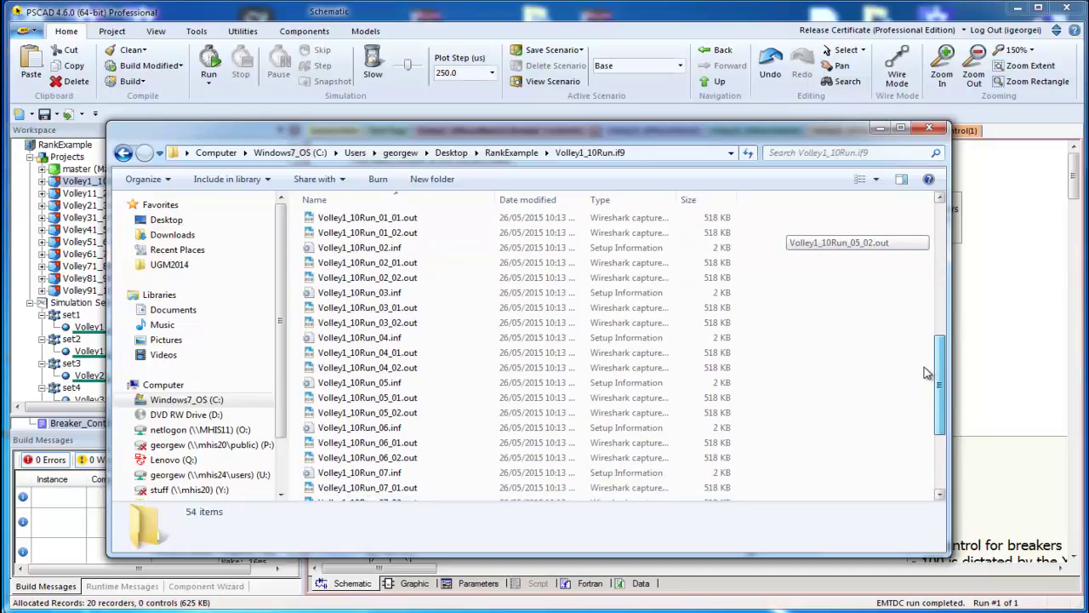